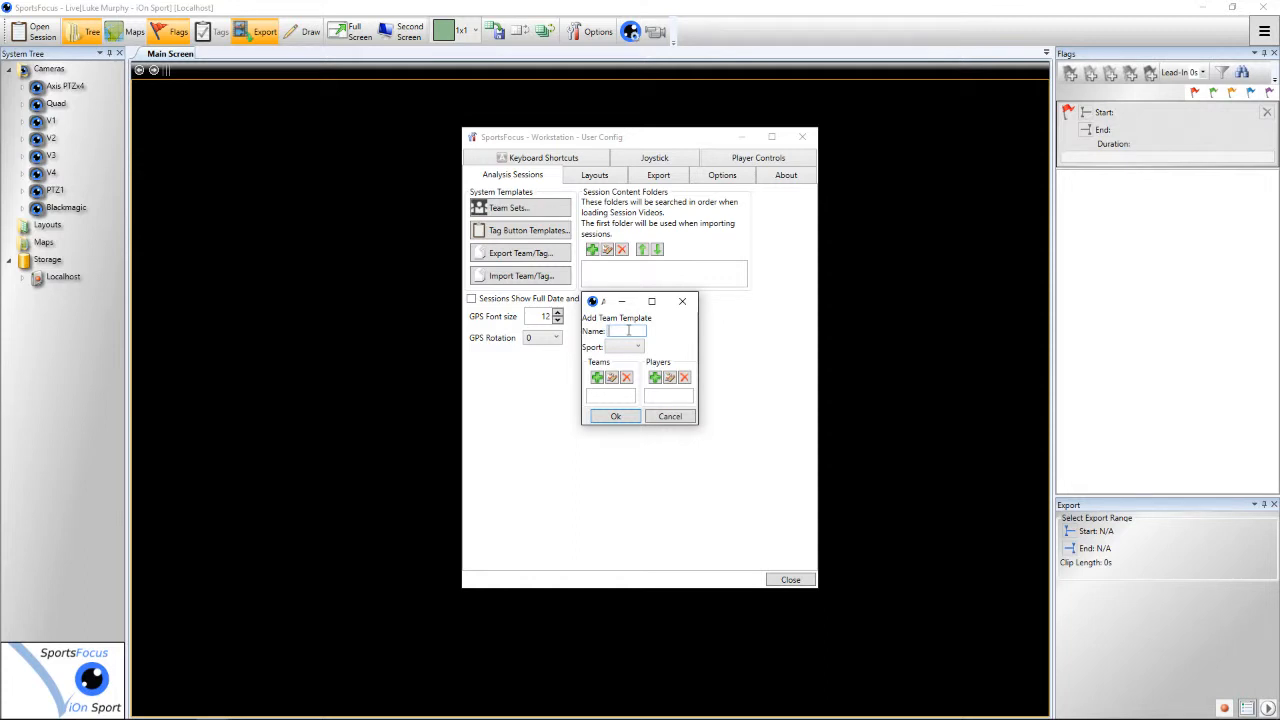
- Name the new team template "Simple teams" and set its sport to Generic
text(imple teams)
click(637, 348)
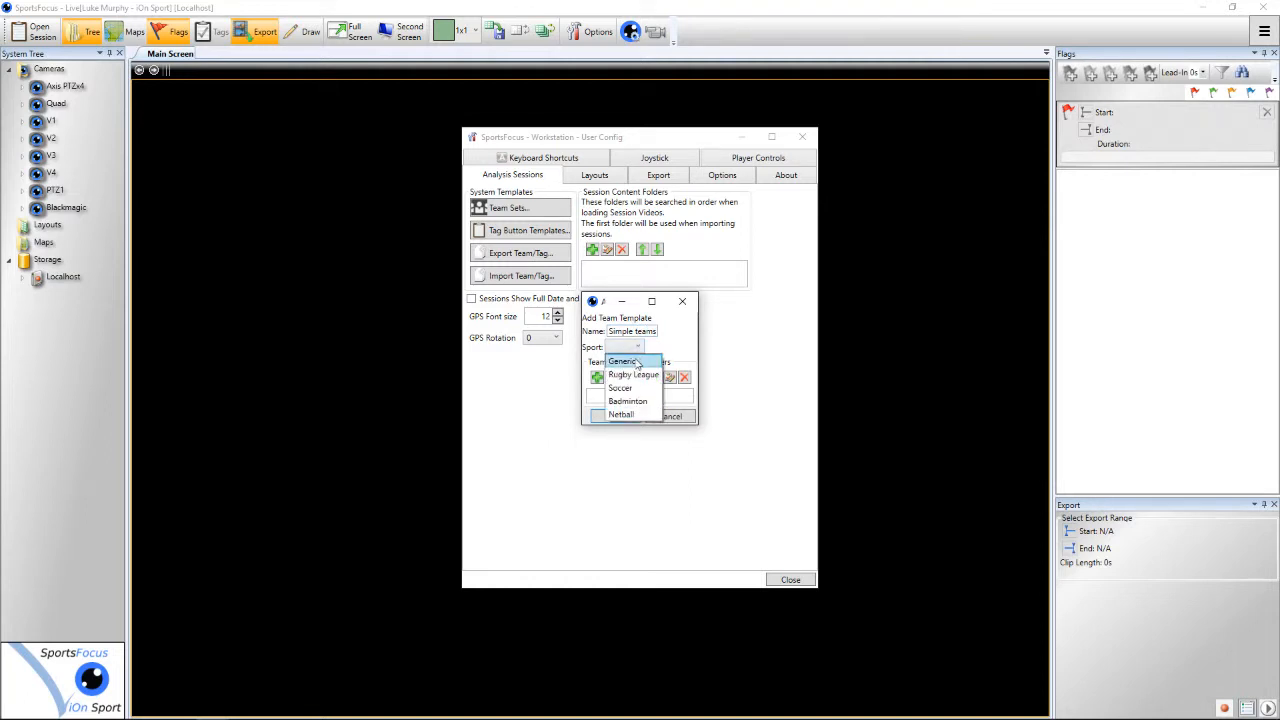
click(636, 363)
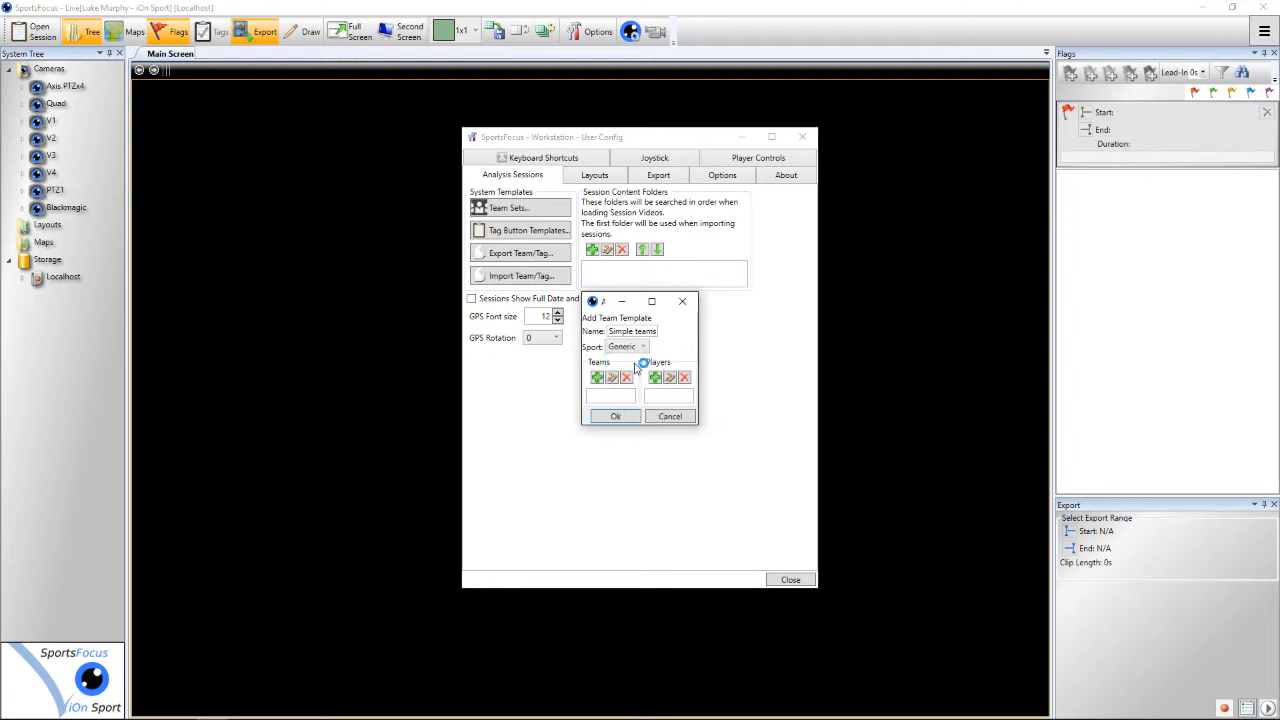
- Add a team named "Your team" to the template with two pale, near-white team colours
click(596, 380)
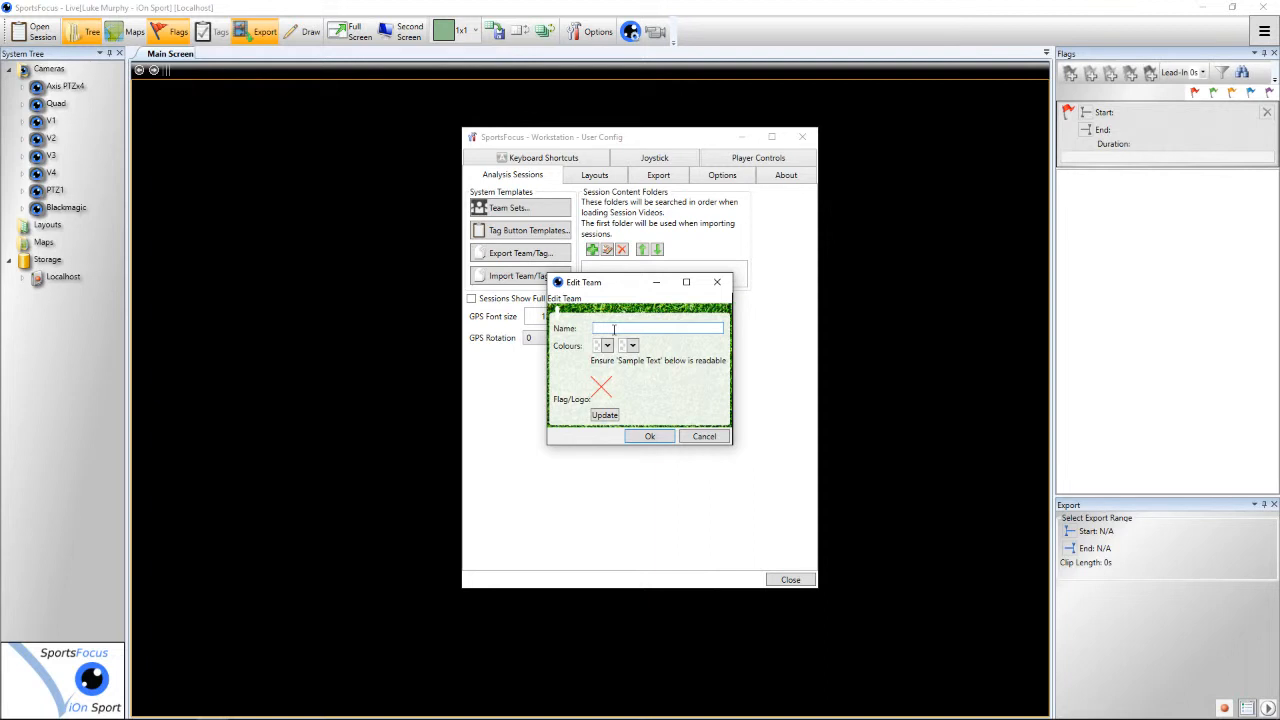
click(614, 329)
text(Your team)
click(607, 345)
click(612, 399)
click(632, 345)
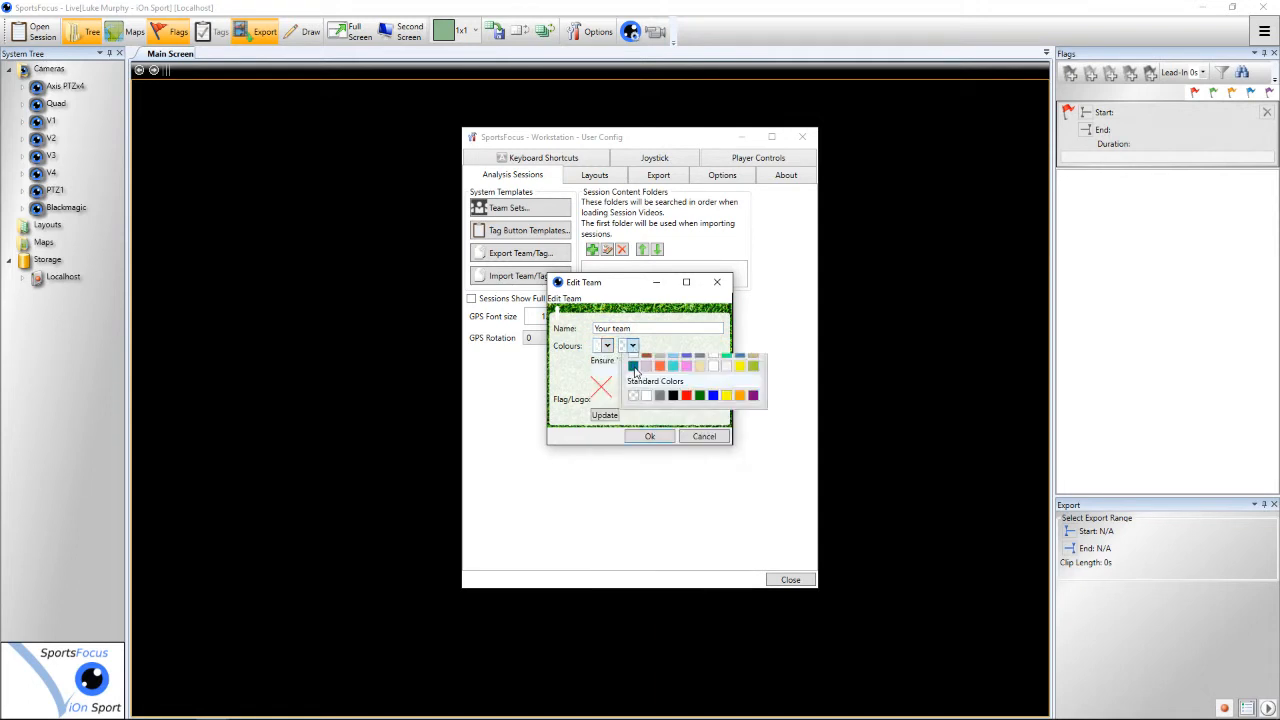
click(648, 398)
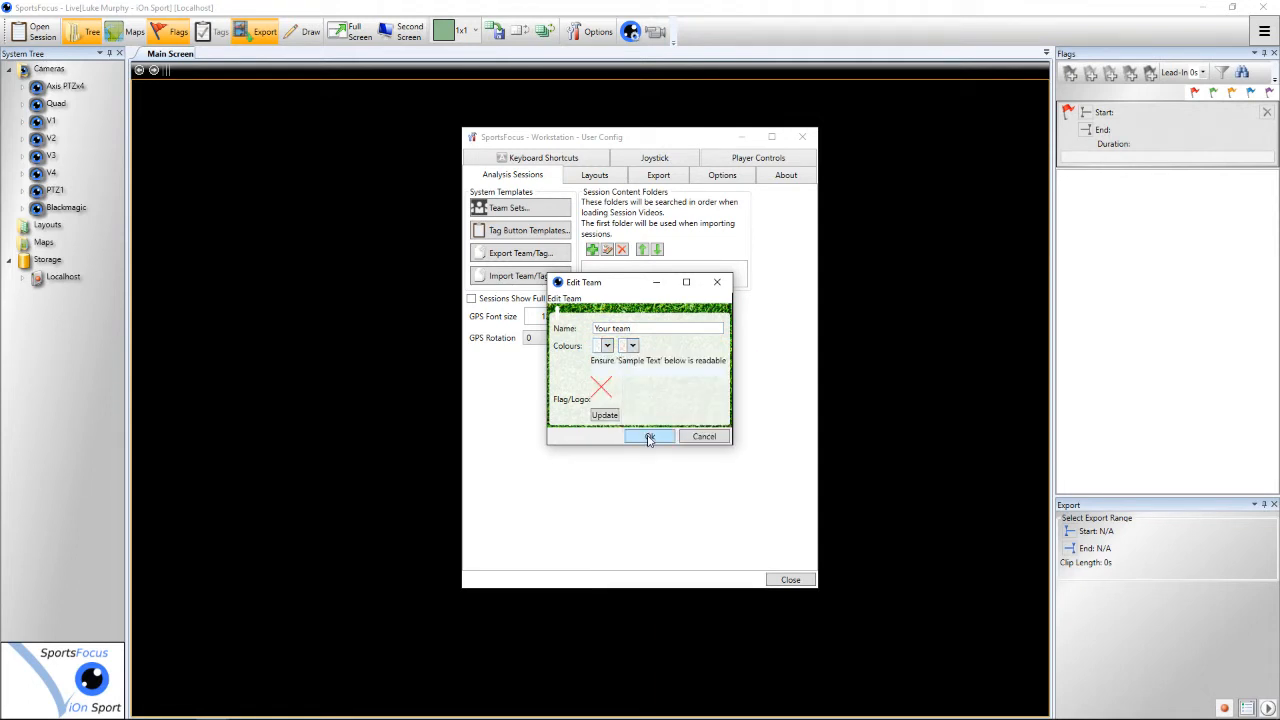
click(649, 437)
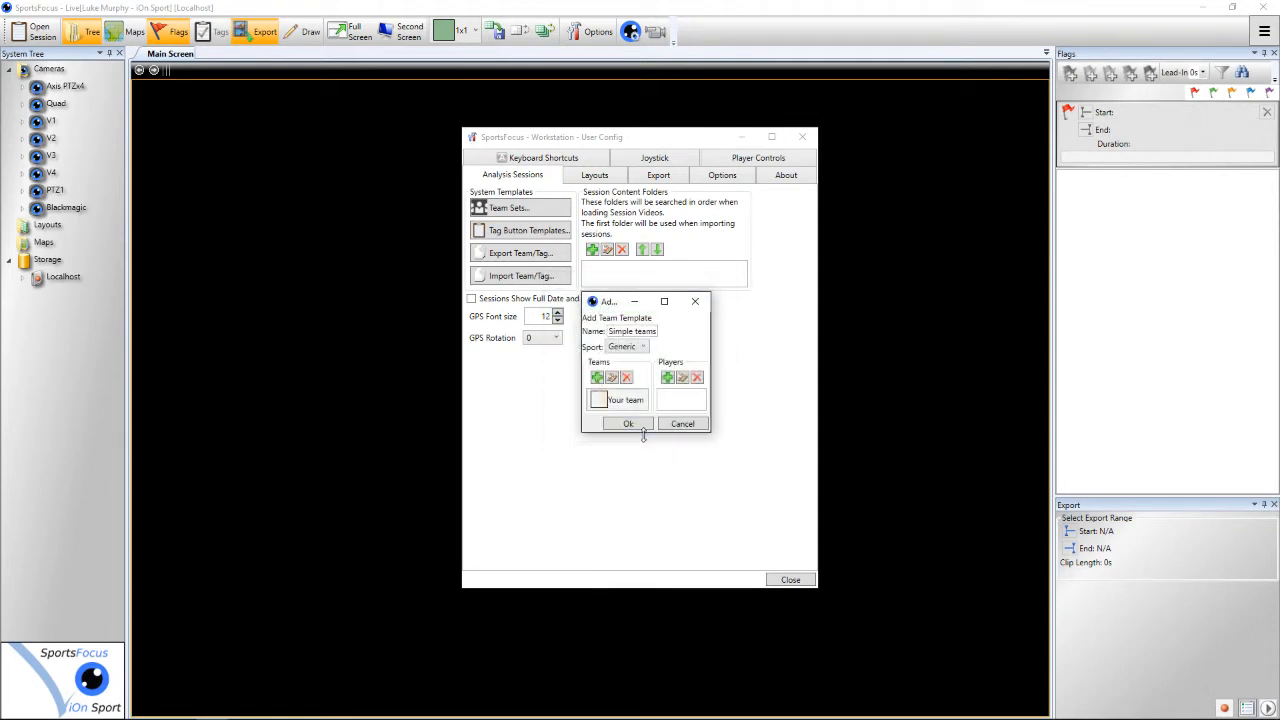
- Add a second team named "Opposition" with cyan as its first colour and aquamarine as its second
click(598, 379)
text(Opposition)
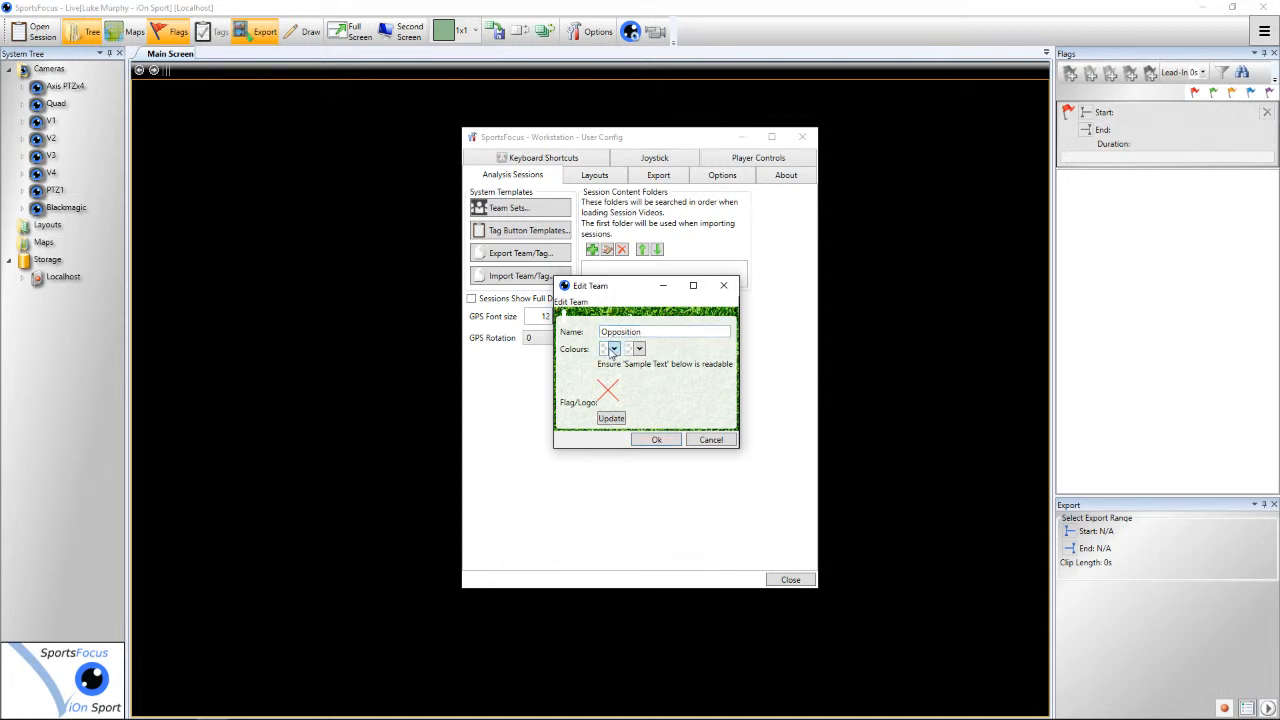
click(612, 349)
click(641, 400)
click(639, 349)
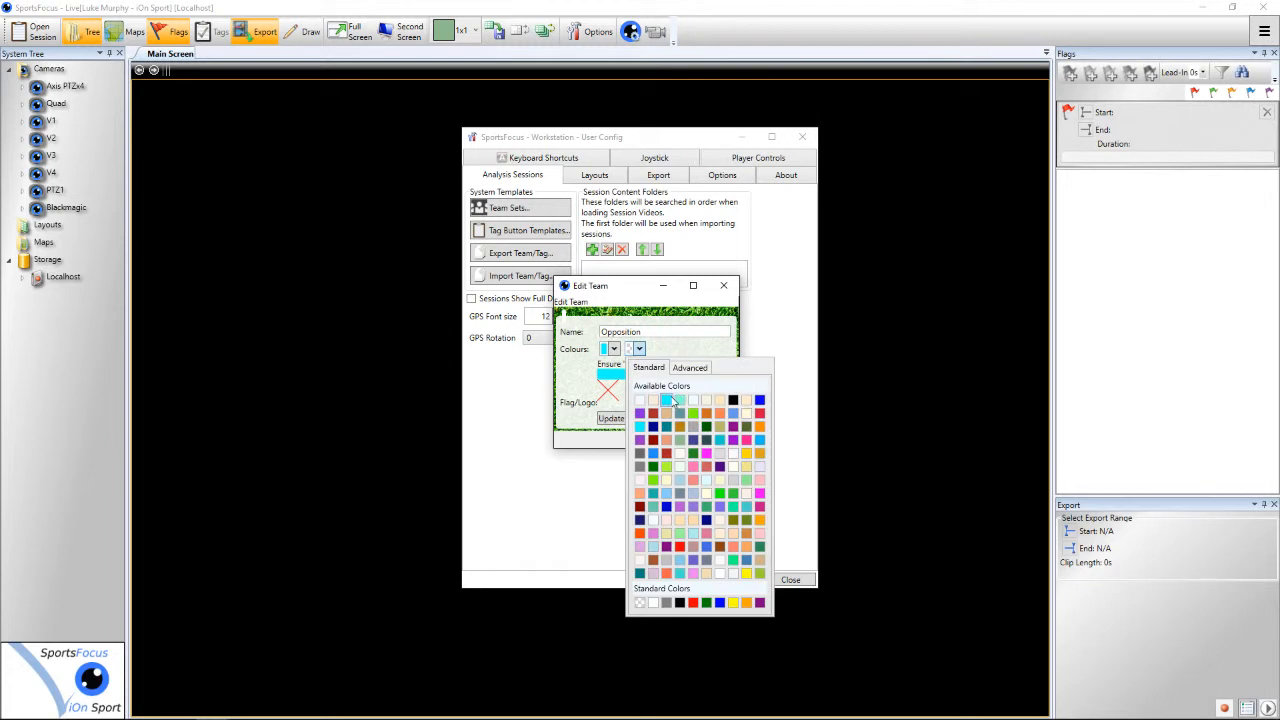
click(678, 401)
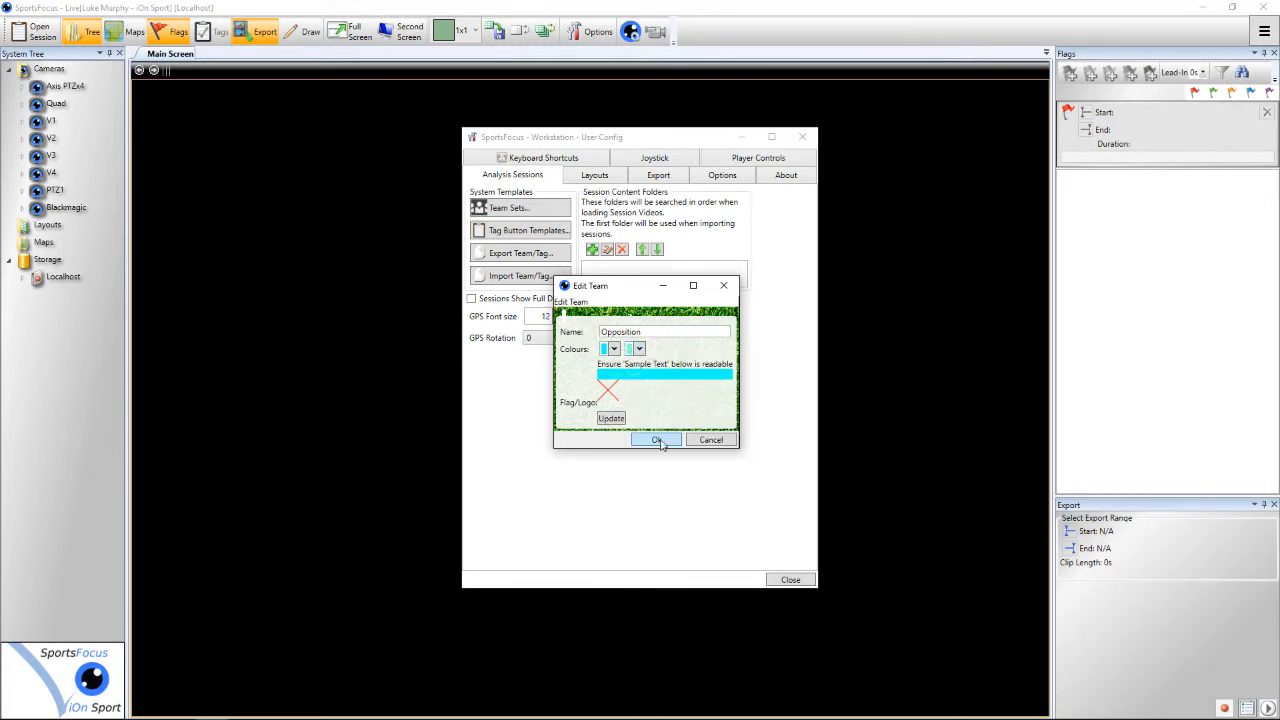
click(657, 440)
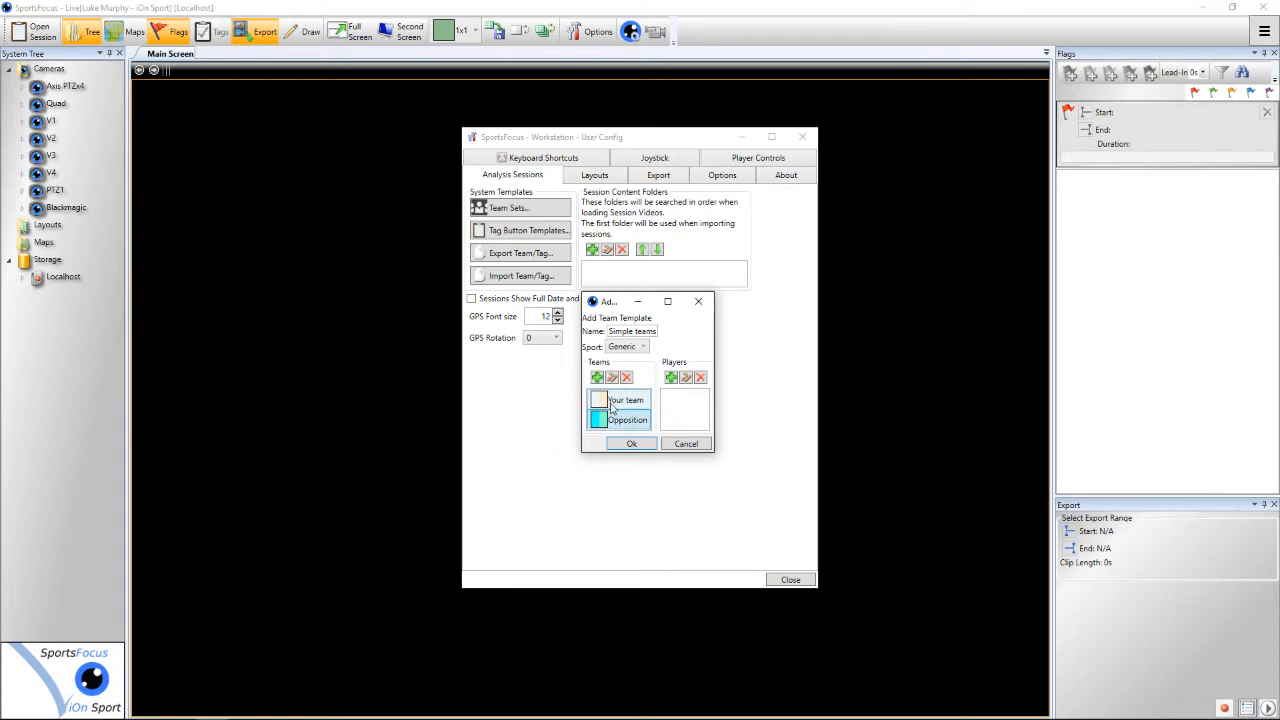
- Add a player to Your team with first name "Your", last name "Team" and a pale, near-white colour
click(616, 403)
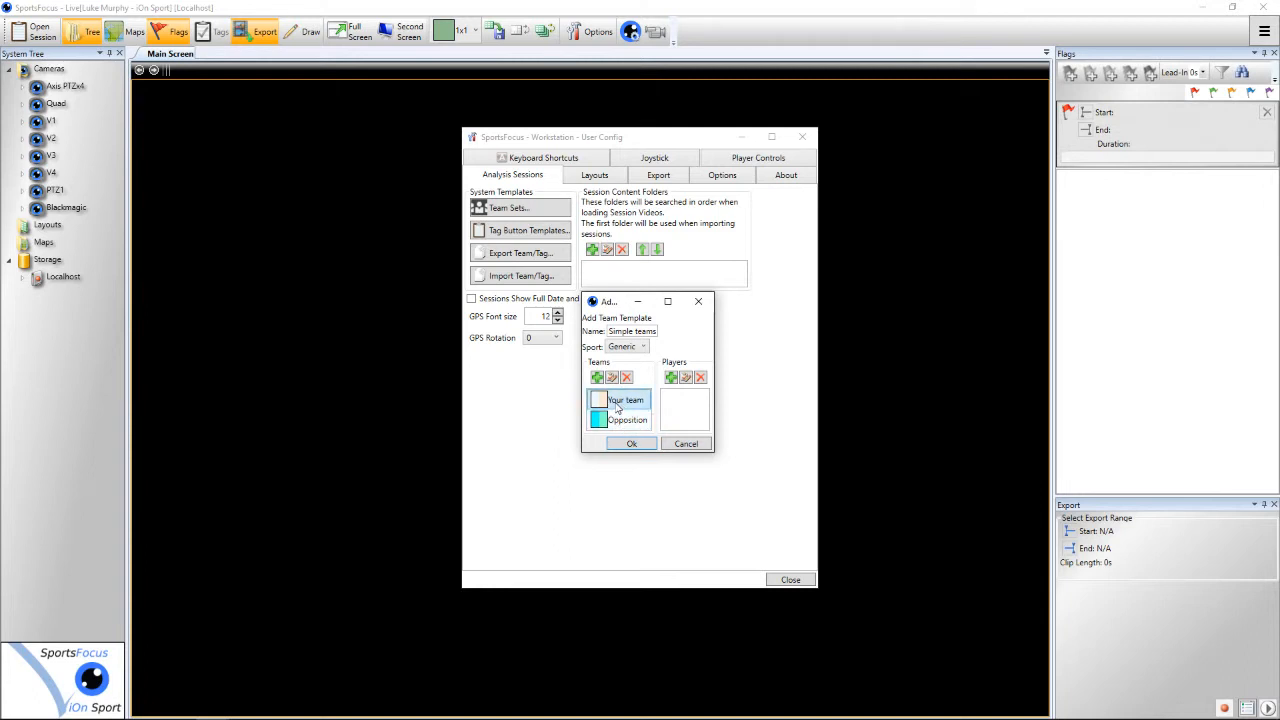
click(671, 378)
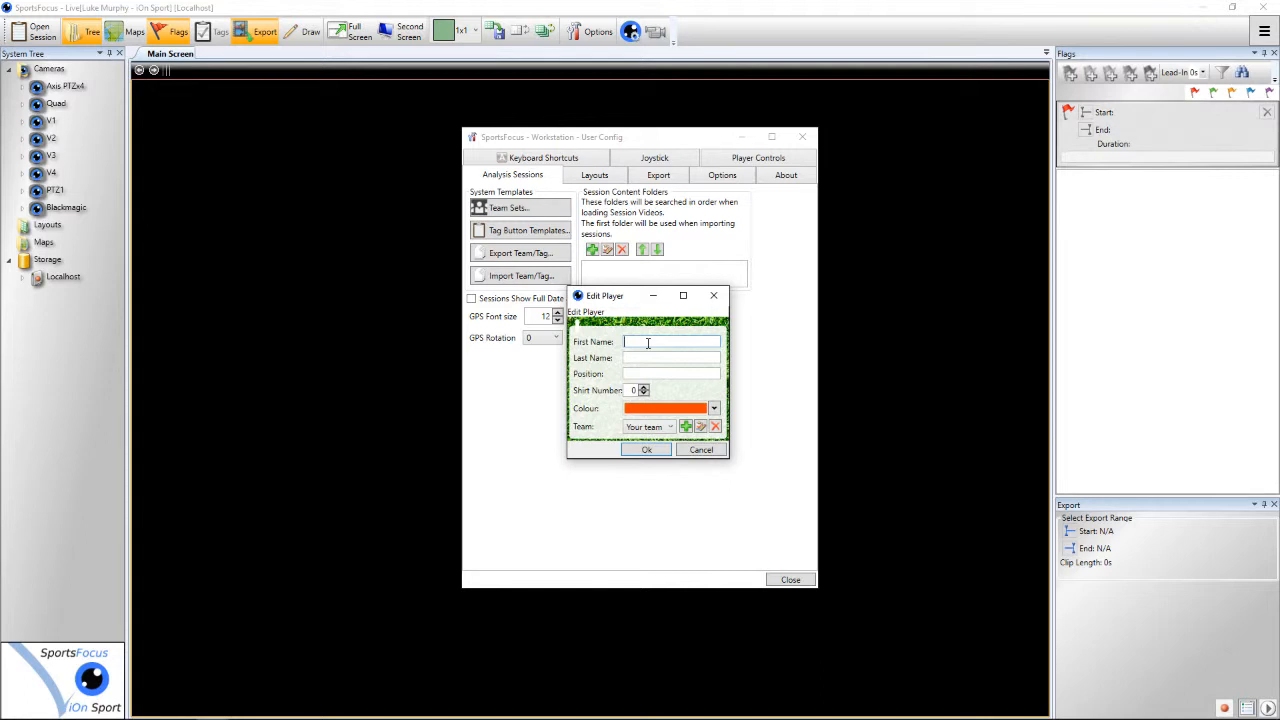
text(Your)
key(Tab)
text(Tw)
key(BackSpace)
text(eam)
click(640, 375)
click(651, 410)
click(637, 462)
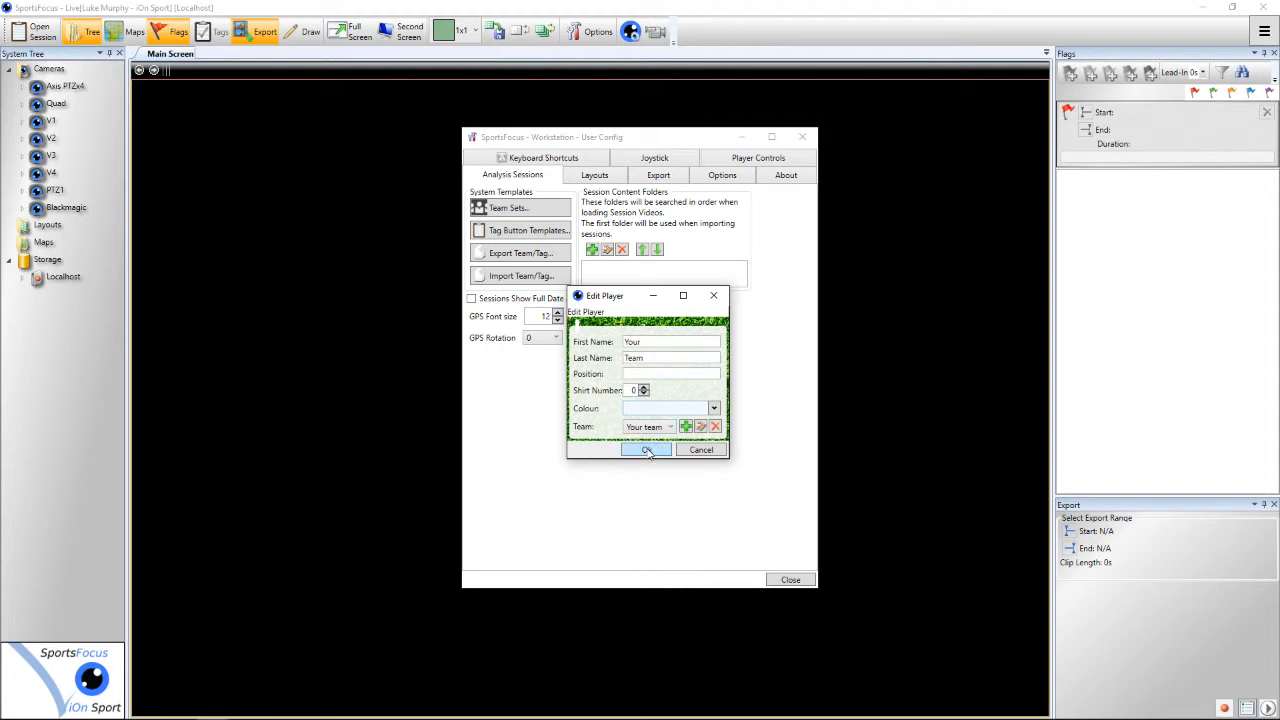
click(647, 450)
- Add a player to the Opposition team with first name "opposition", last name "Player" and the colour cyan
click(628, 421)
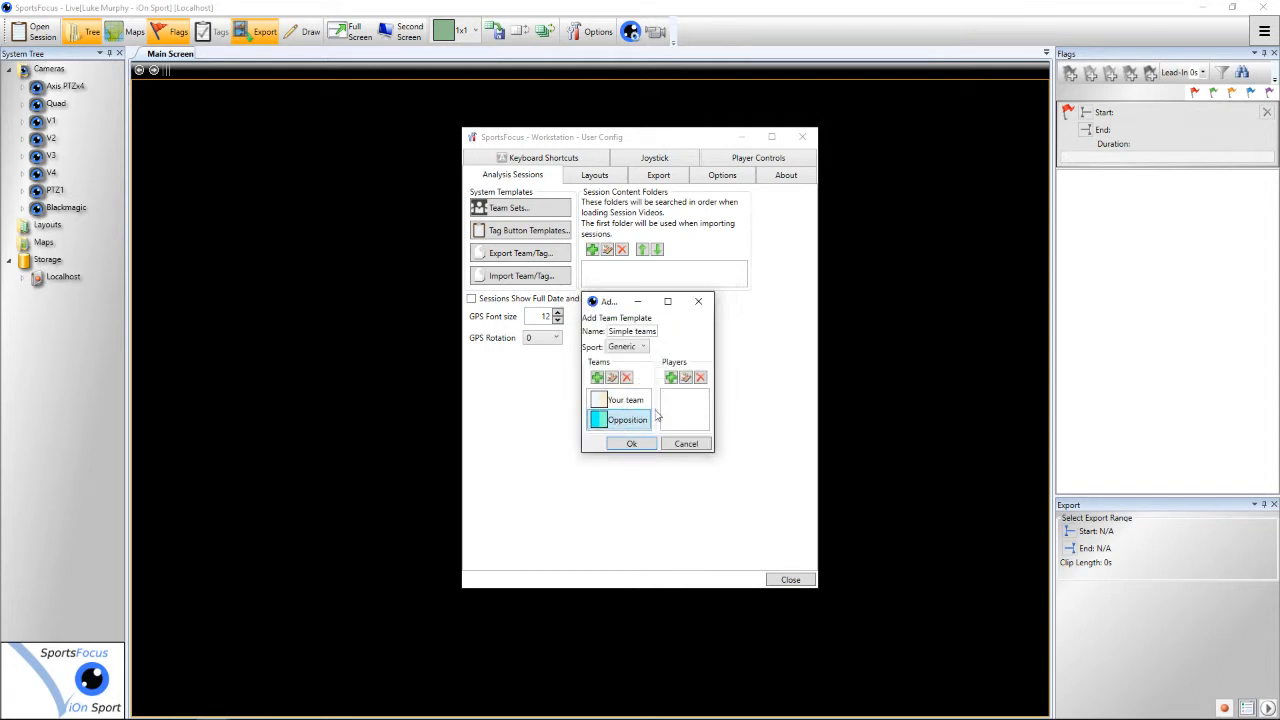
click(672, 377)
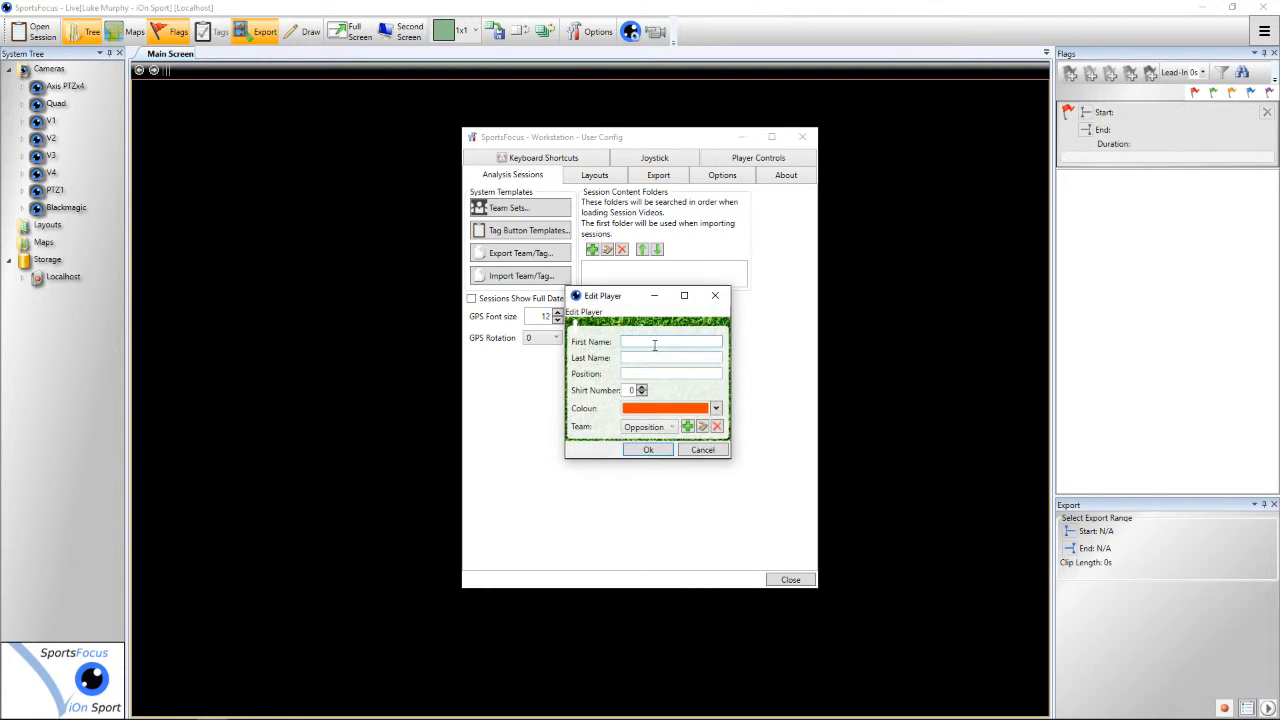
text(opposition)
key(Tab)
text(Player)
click(662, 409)
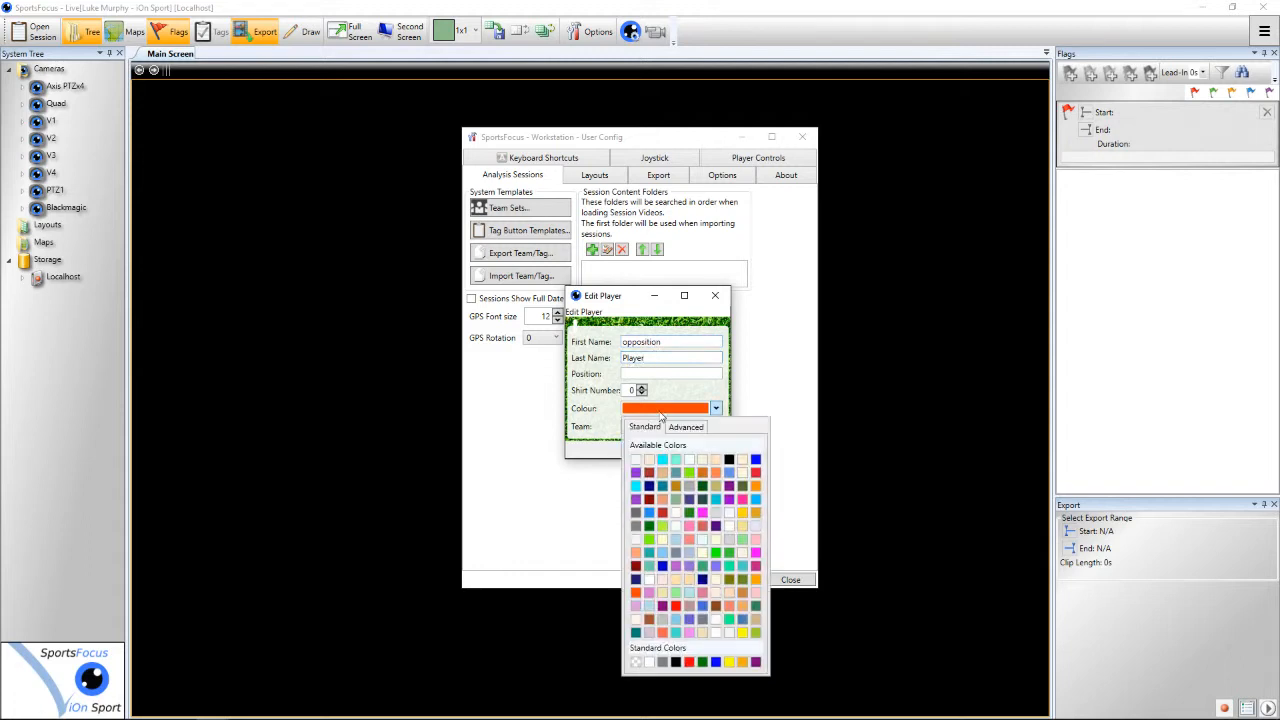
click(662, 459)
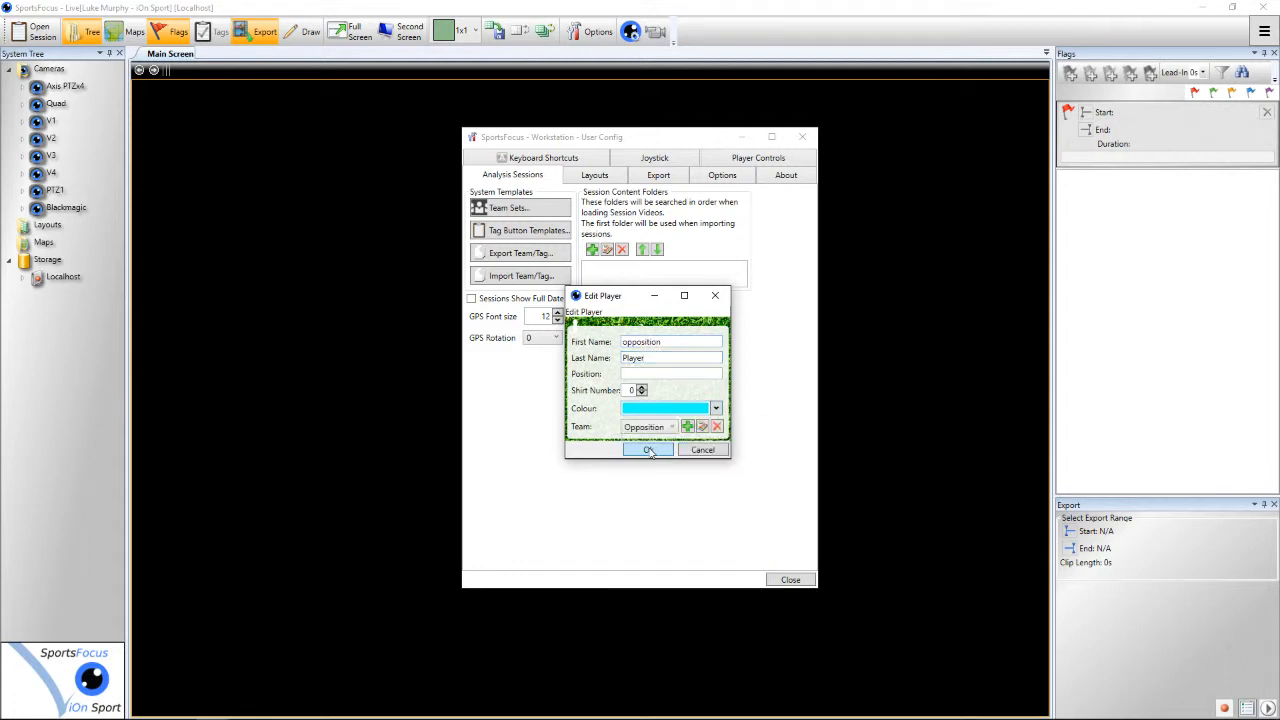
click(652, 448)
- Check the player lists of both teams and save the Simple teams template
click(626, 400)
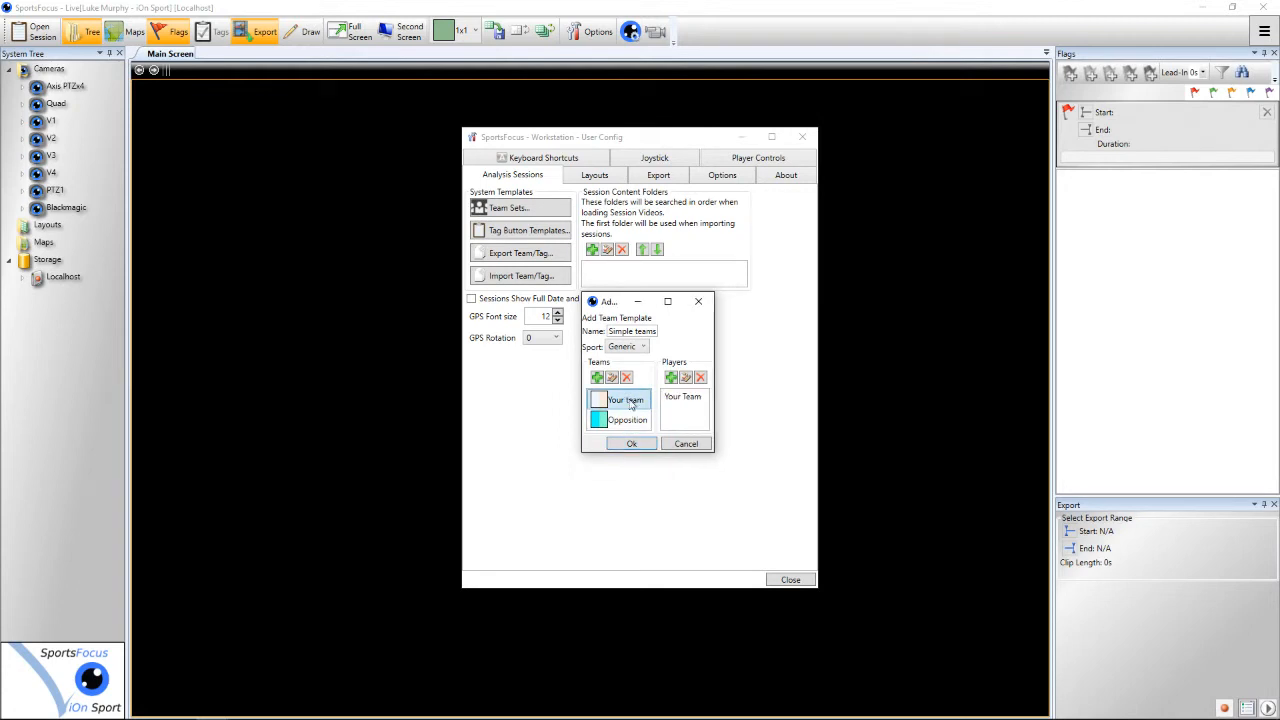
click(622, 419)
click(628, 405)
click(677, 399)
click(631, 444)
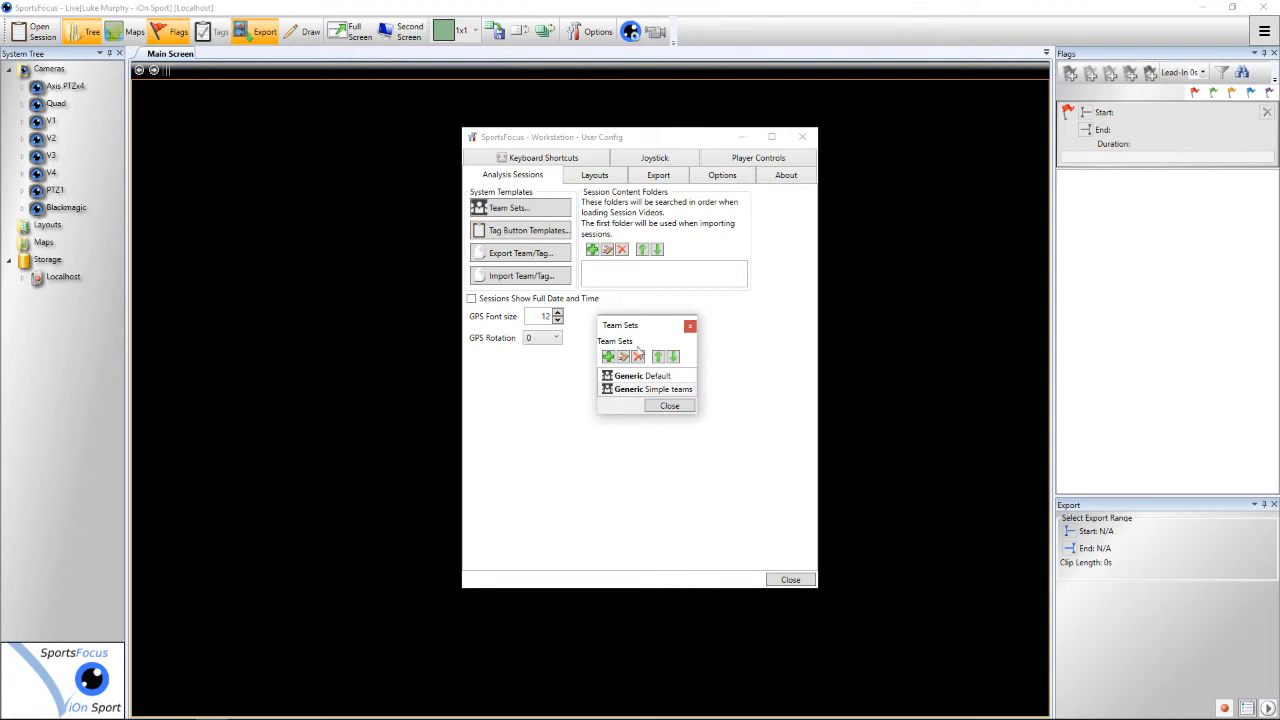
- Edit the Your Team player in the Simple teams set, entering a new first and last name and the position "Back"
click(636, 392)
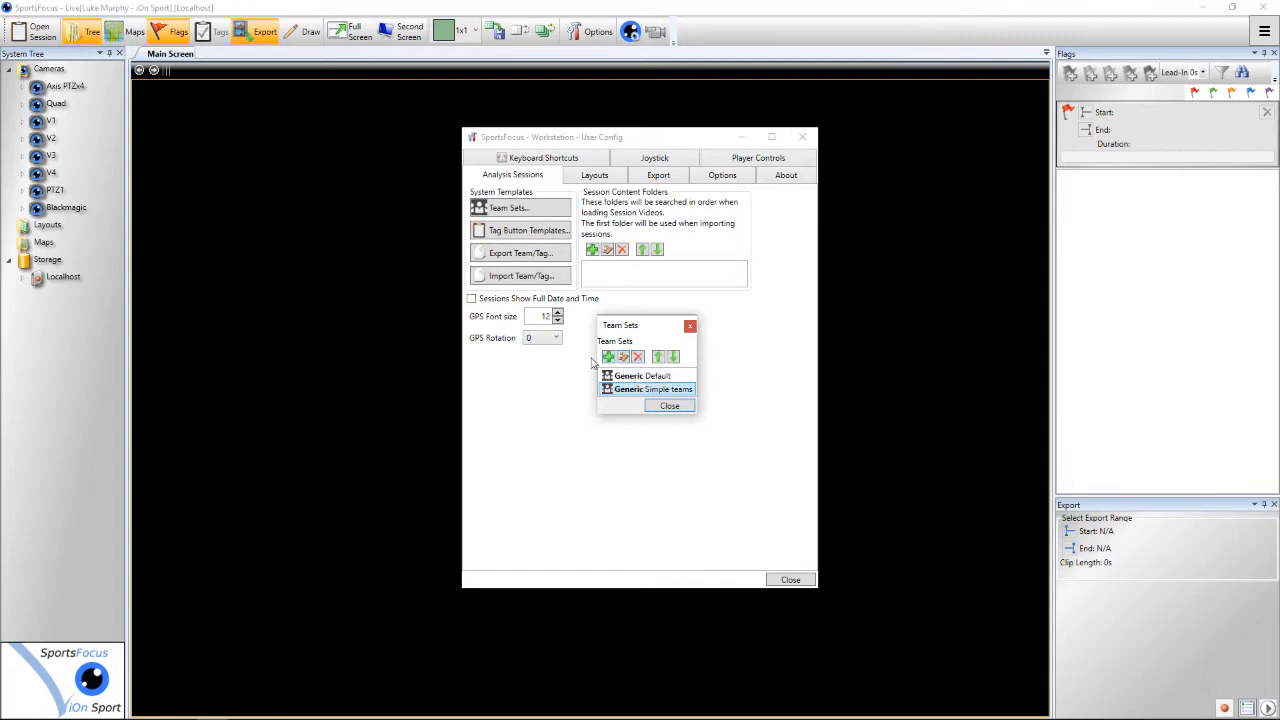
click(624, 358)
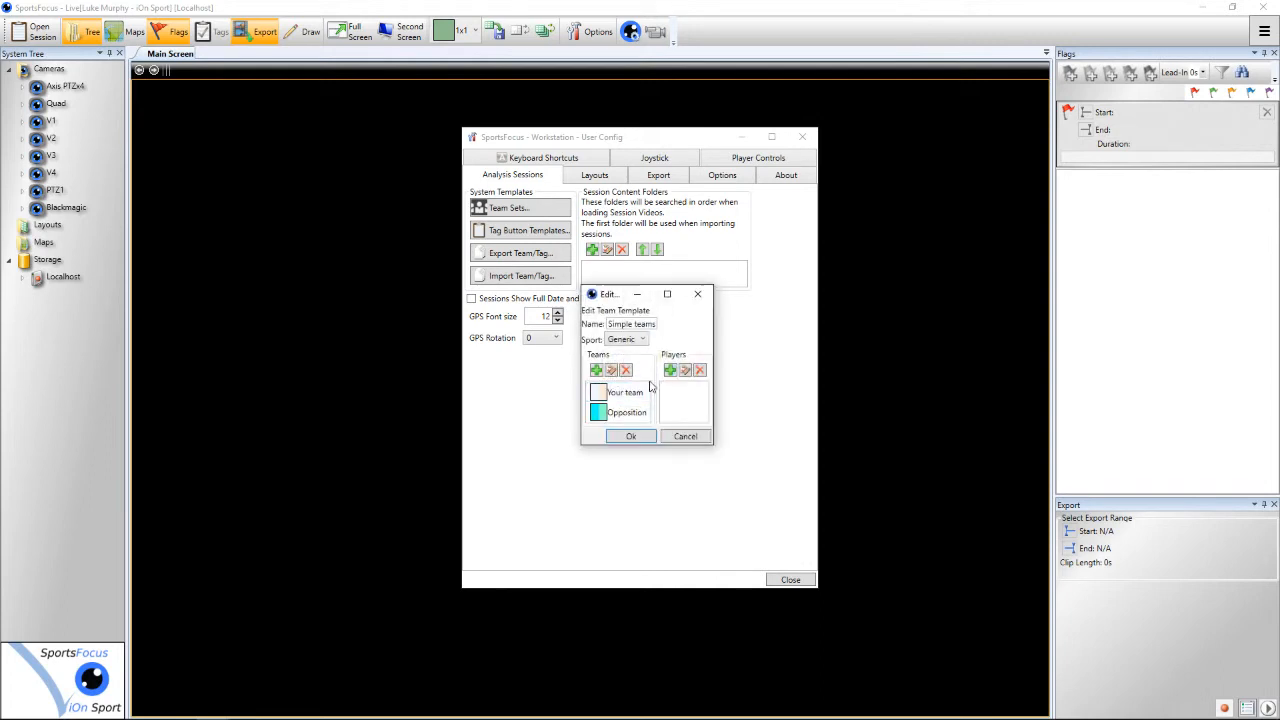
click(628, 397)
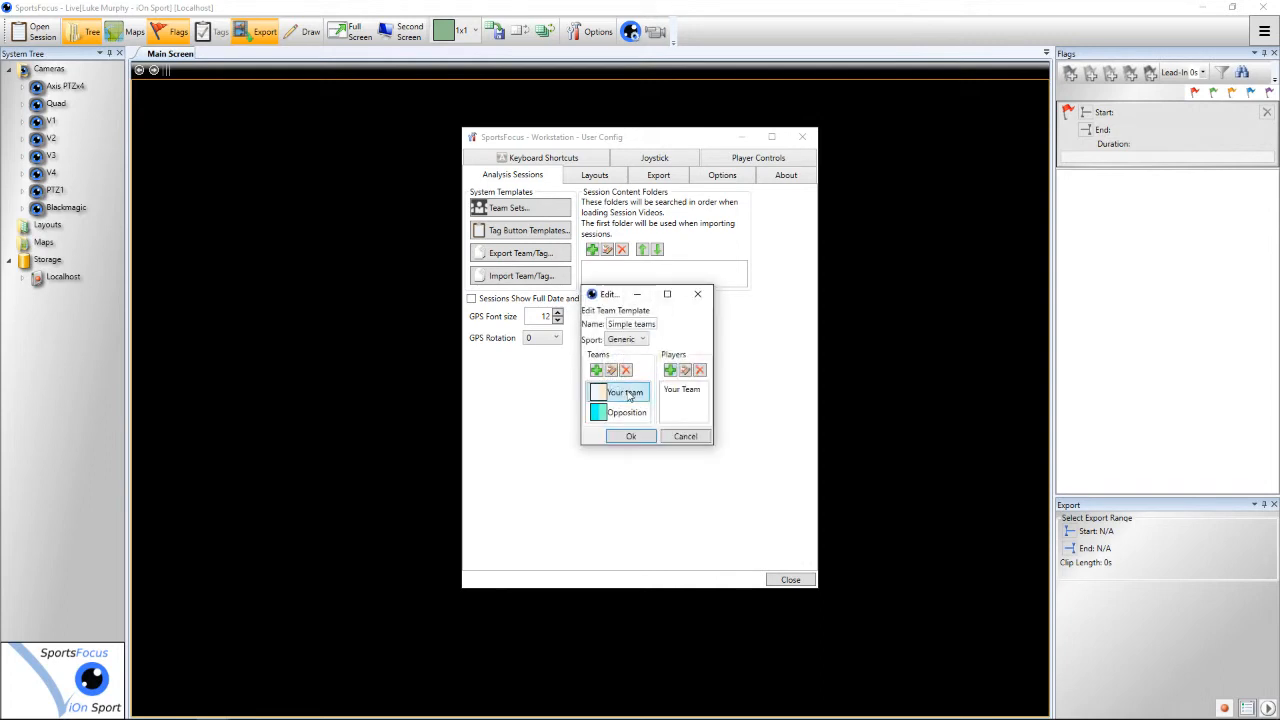
click(678, 390)
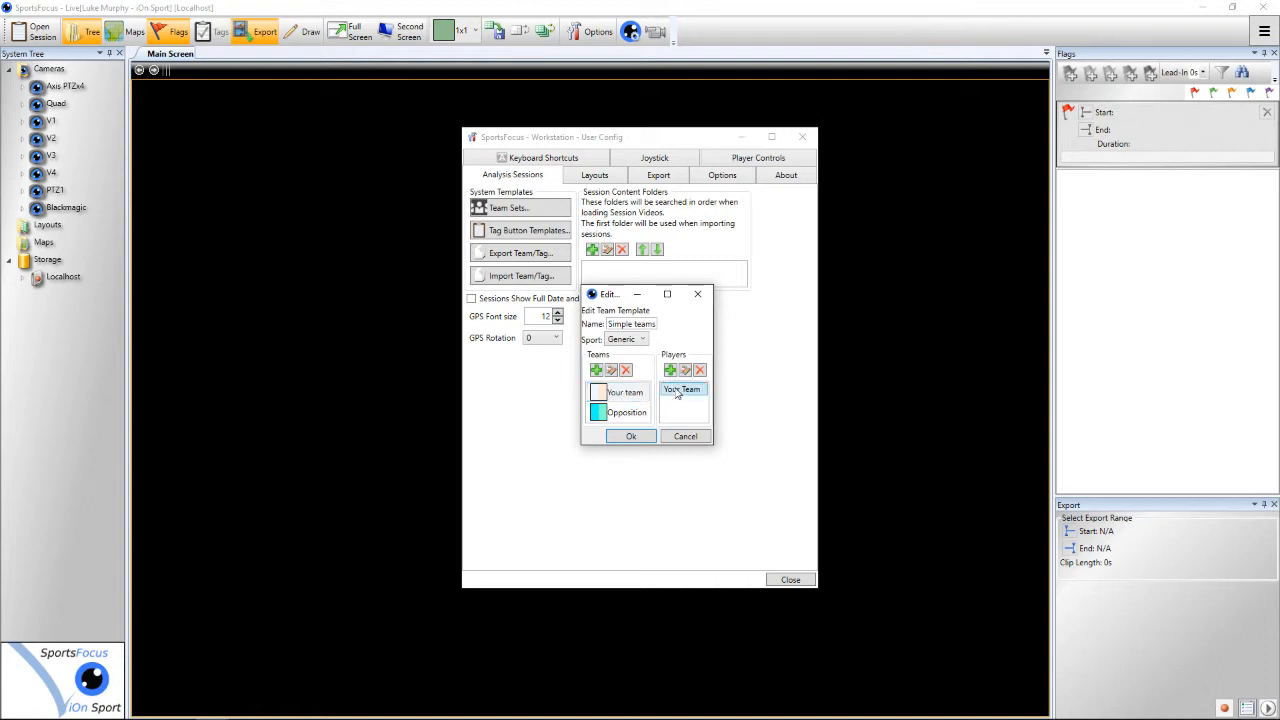
click(687, 373)
key(Tab)
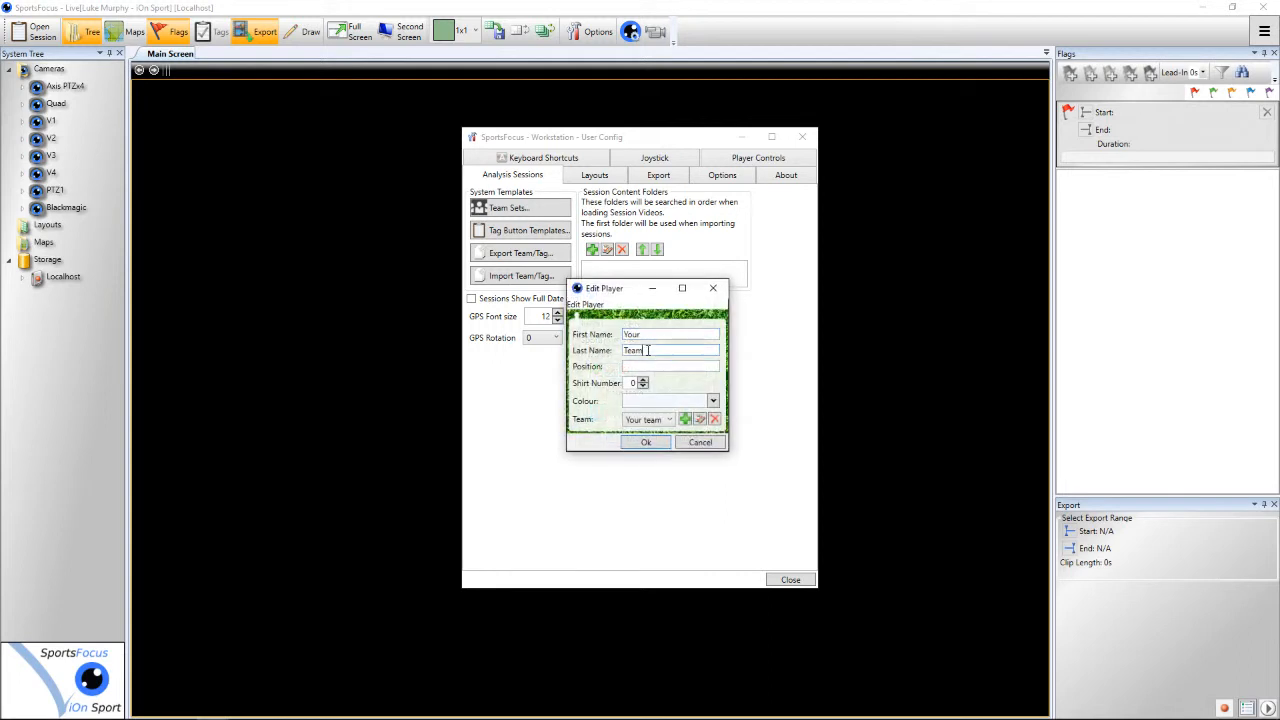
double_click(645, 336)
key(BackSpace)
text(John)
key(Tab)
text(Smith)
click(650, 366)
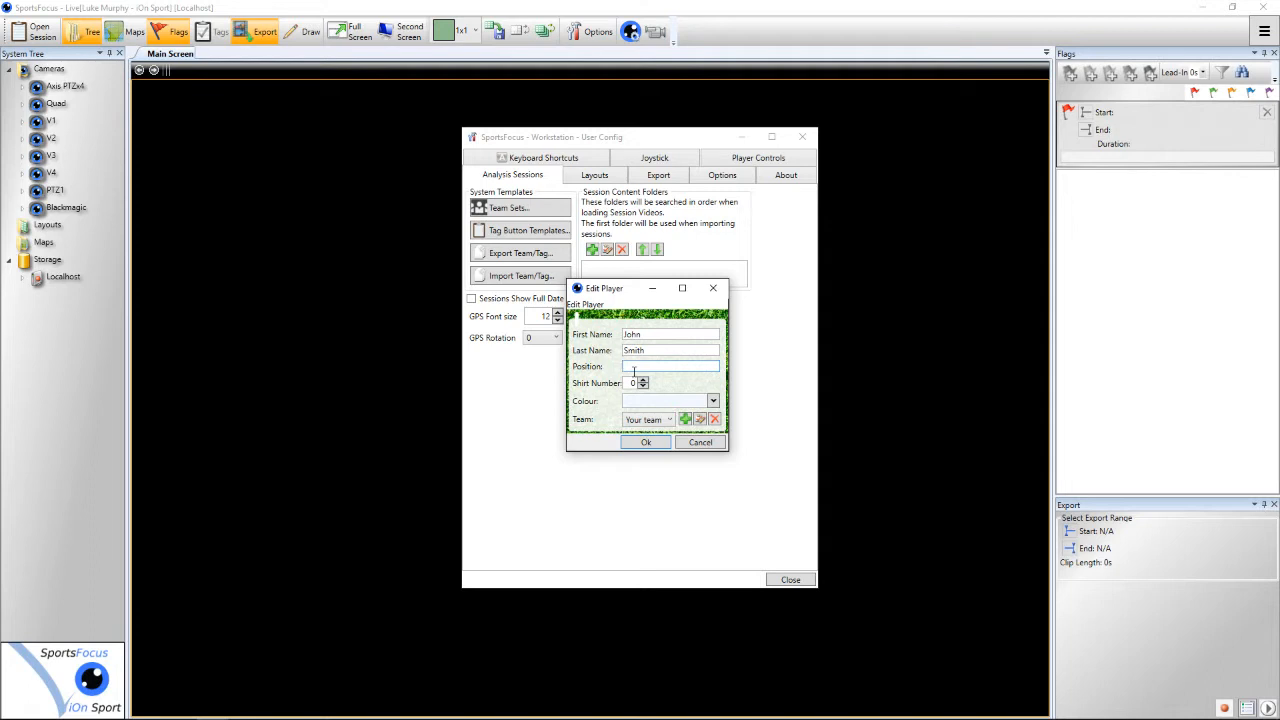
text(Back)
click(647, 442)
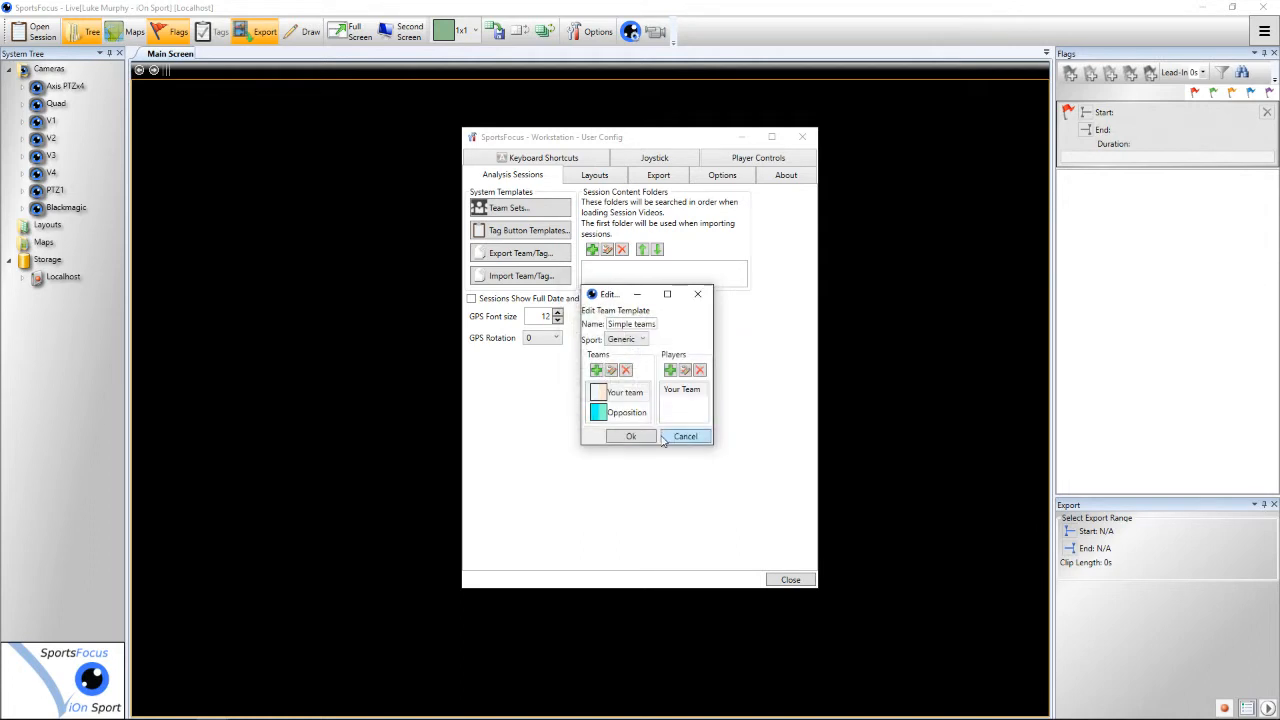
- Add another player to Your team, entering a first and last name, a pale, near-white colour and the position "Forward"
click(629, 395)
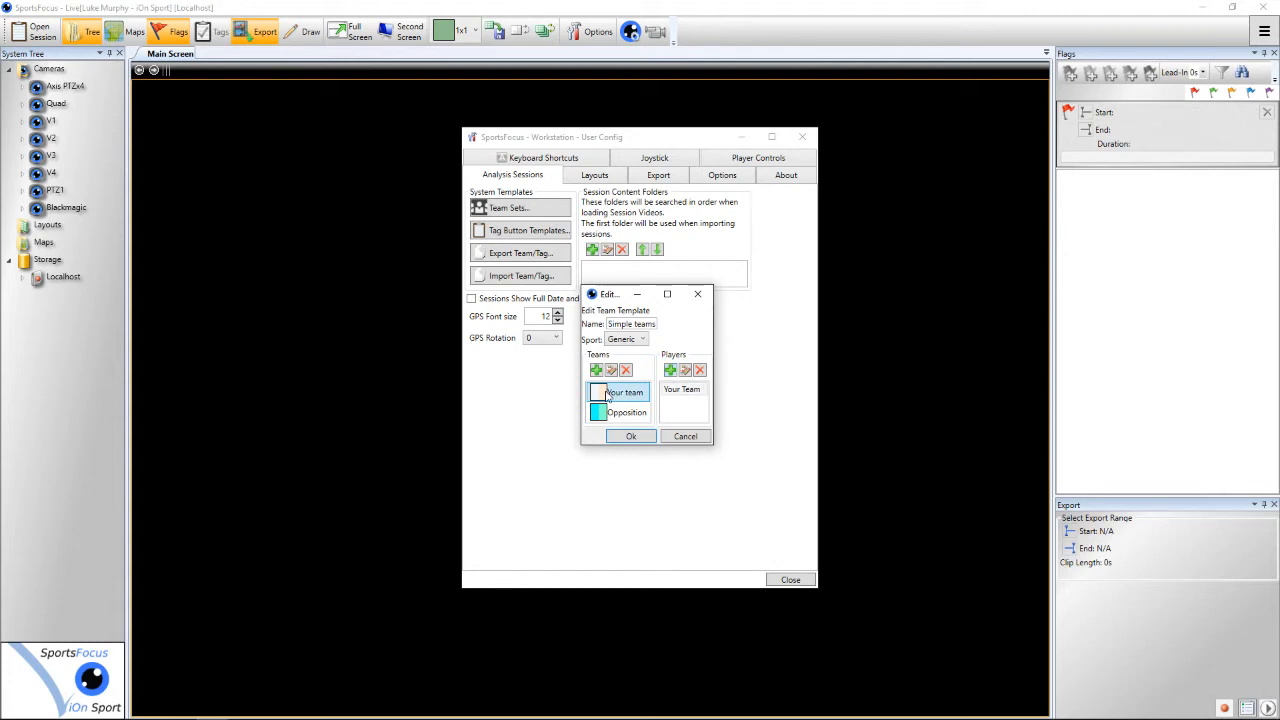
click(670, 371)
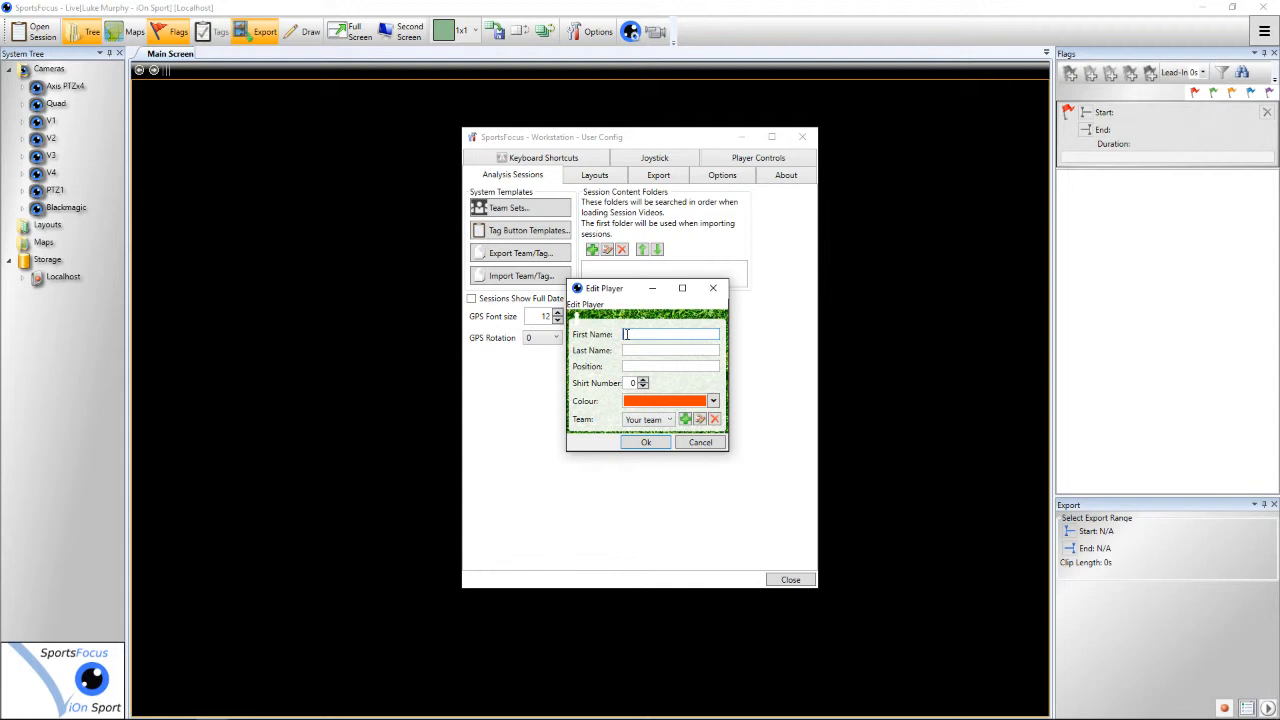
text(John)
key(Tab)
text(Doe)
click(652, 402)
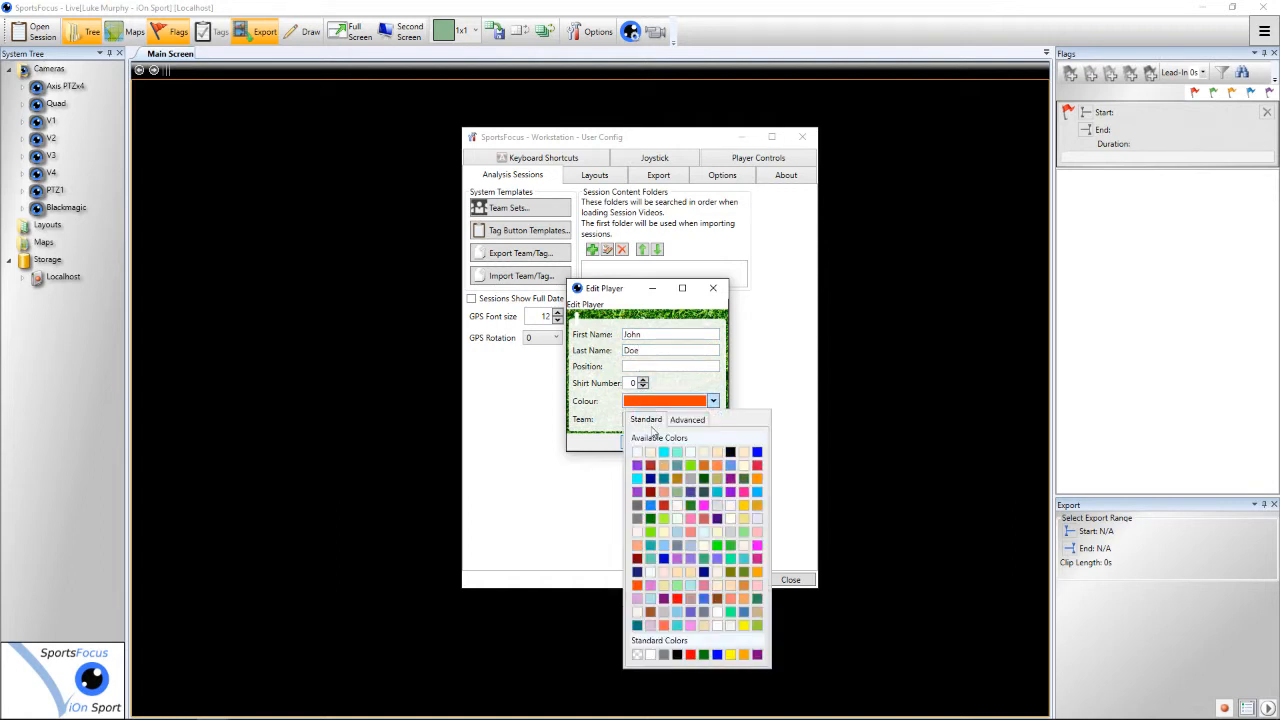
click(638, 453)
click(638, 365)
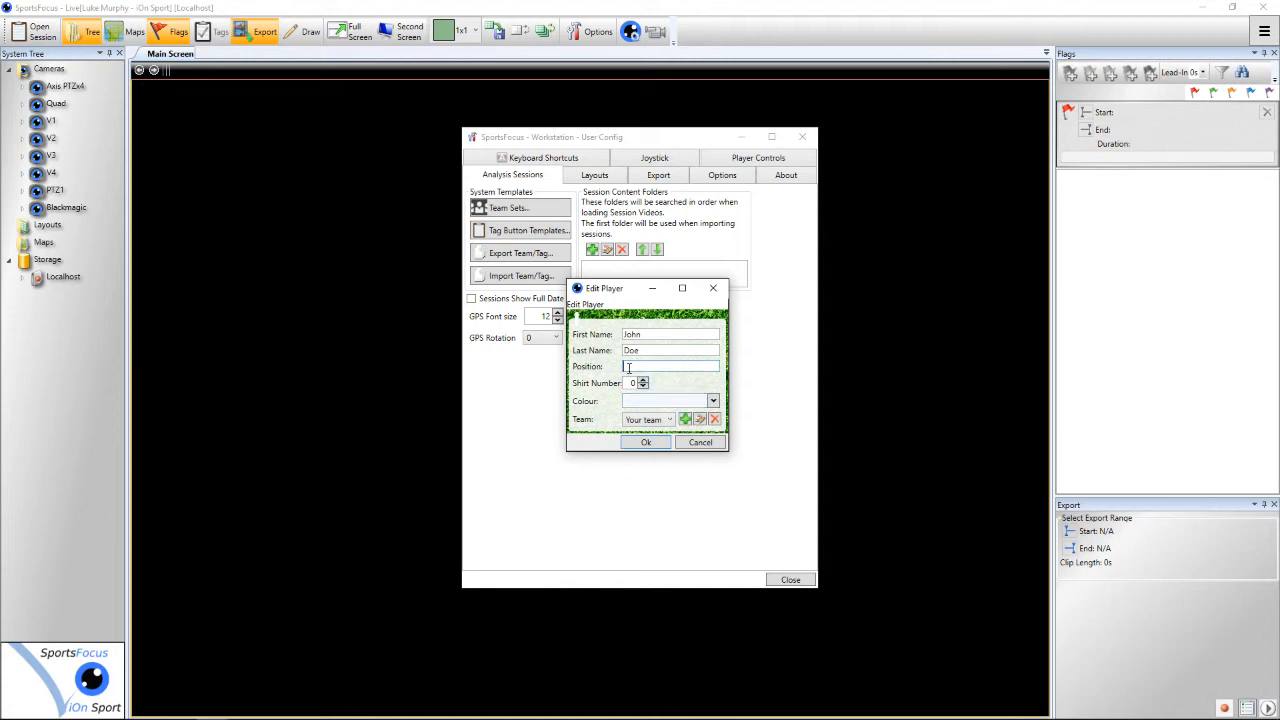
text(Forward)
click(645, 442)
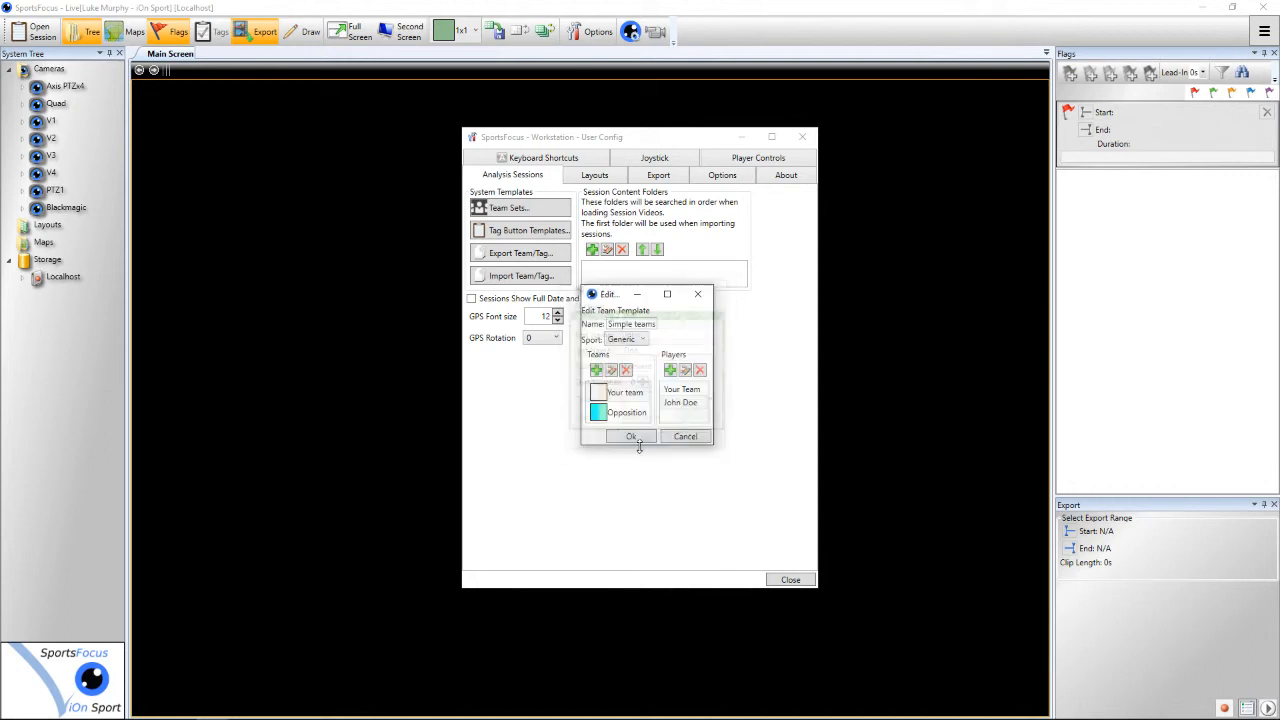
click(628, 412)
click(624, 392)
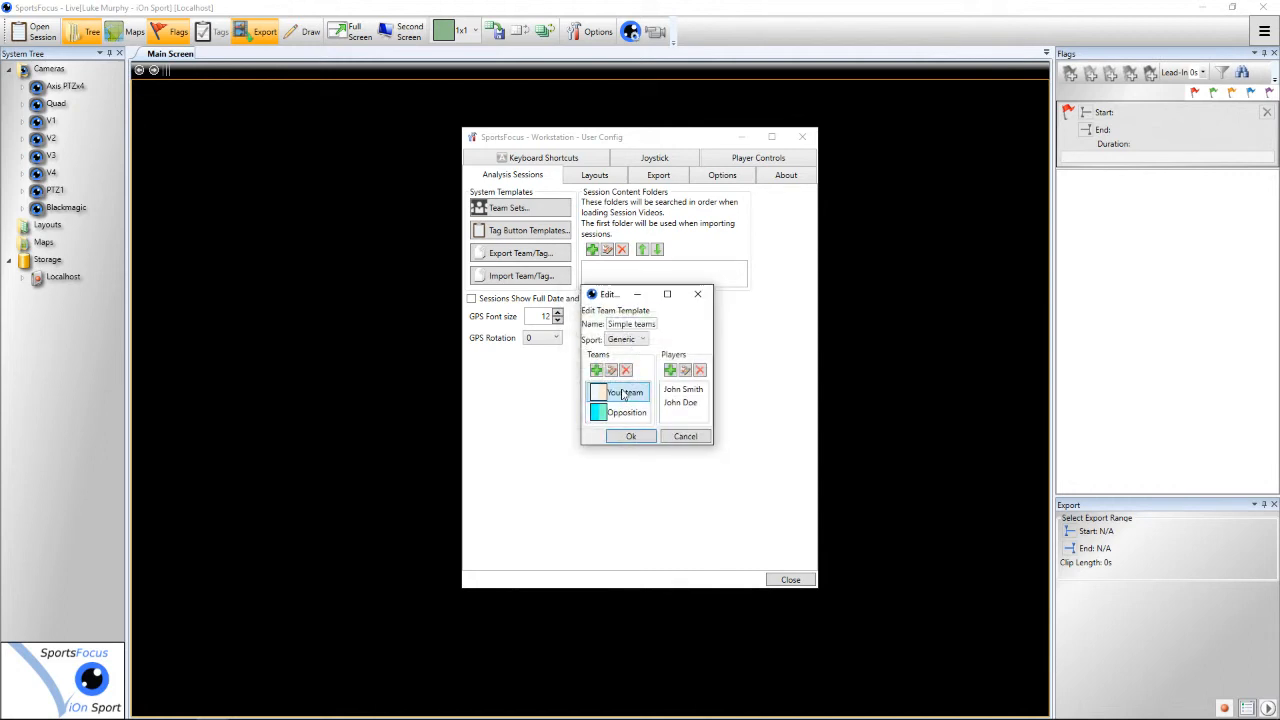
- Edit the existing Opposition team player, entering a new first and last name and the position "Back"
click(628, 412)
click(688, 389)
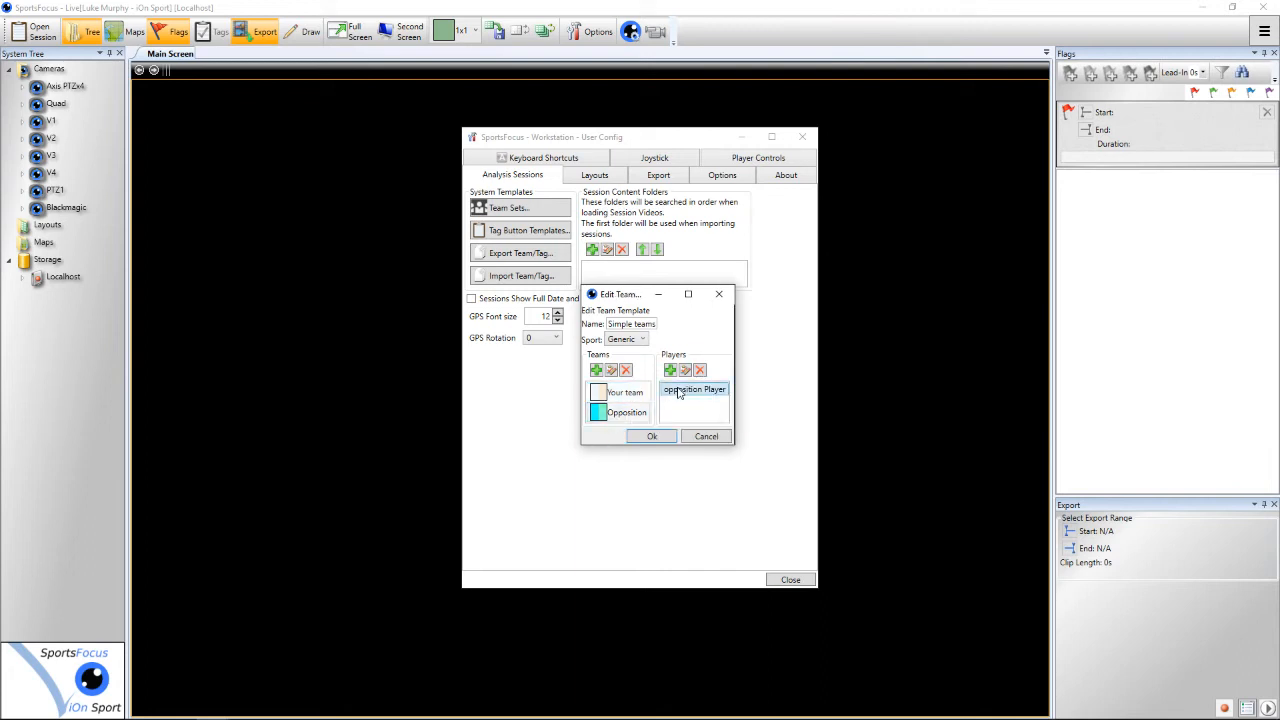
click(688, 371)
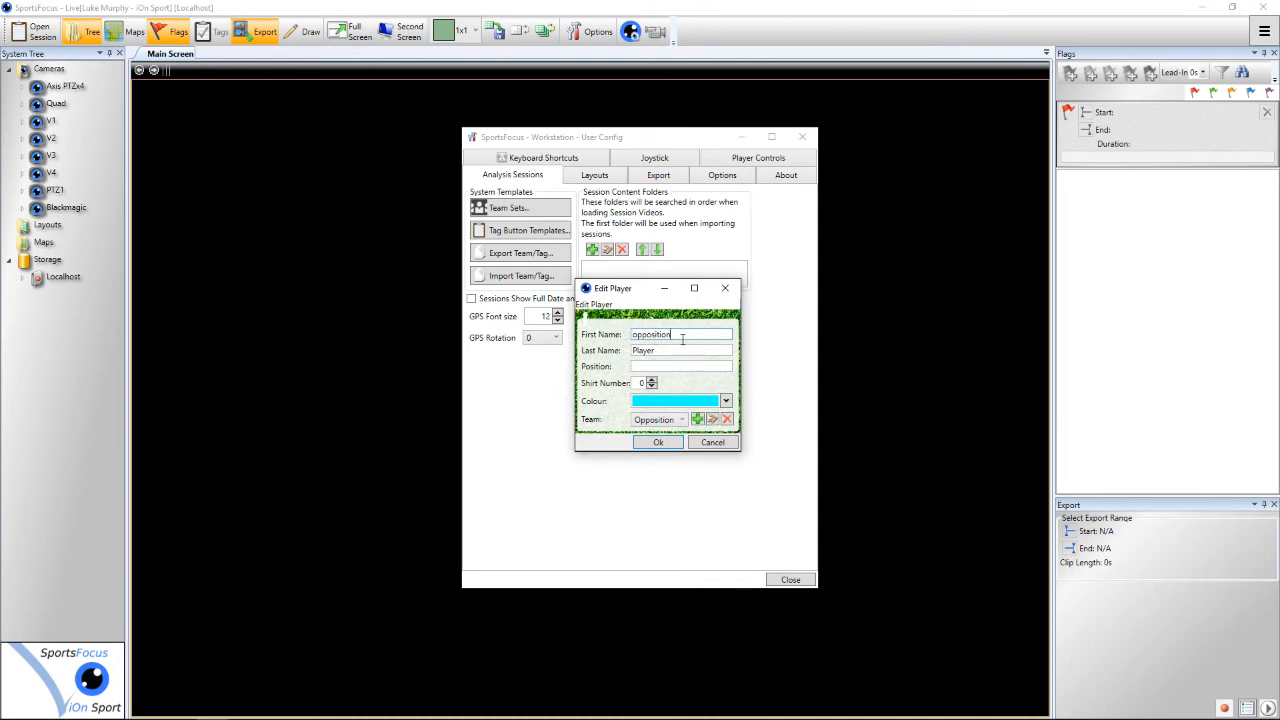
key(BackSpace)
key(Tab)
double_click(660, 350)
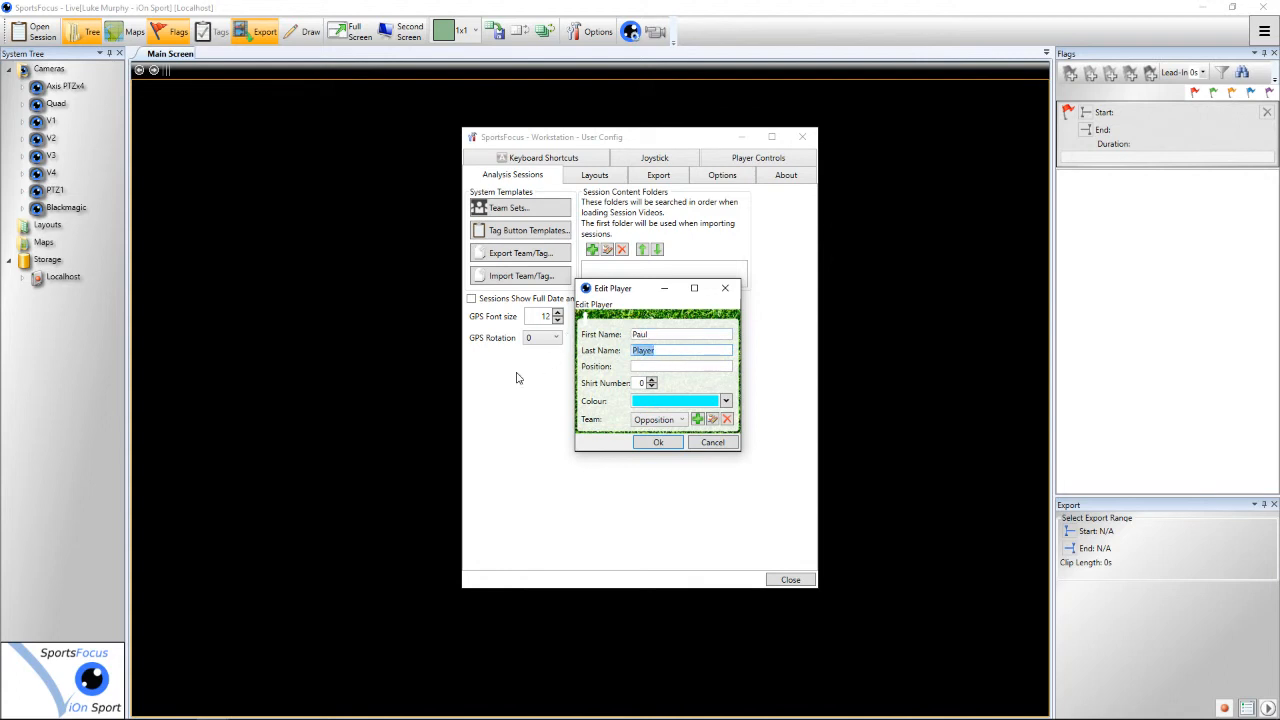
text(Smith)
click(658, 367)
text(Back)
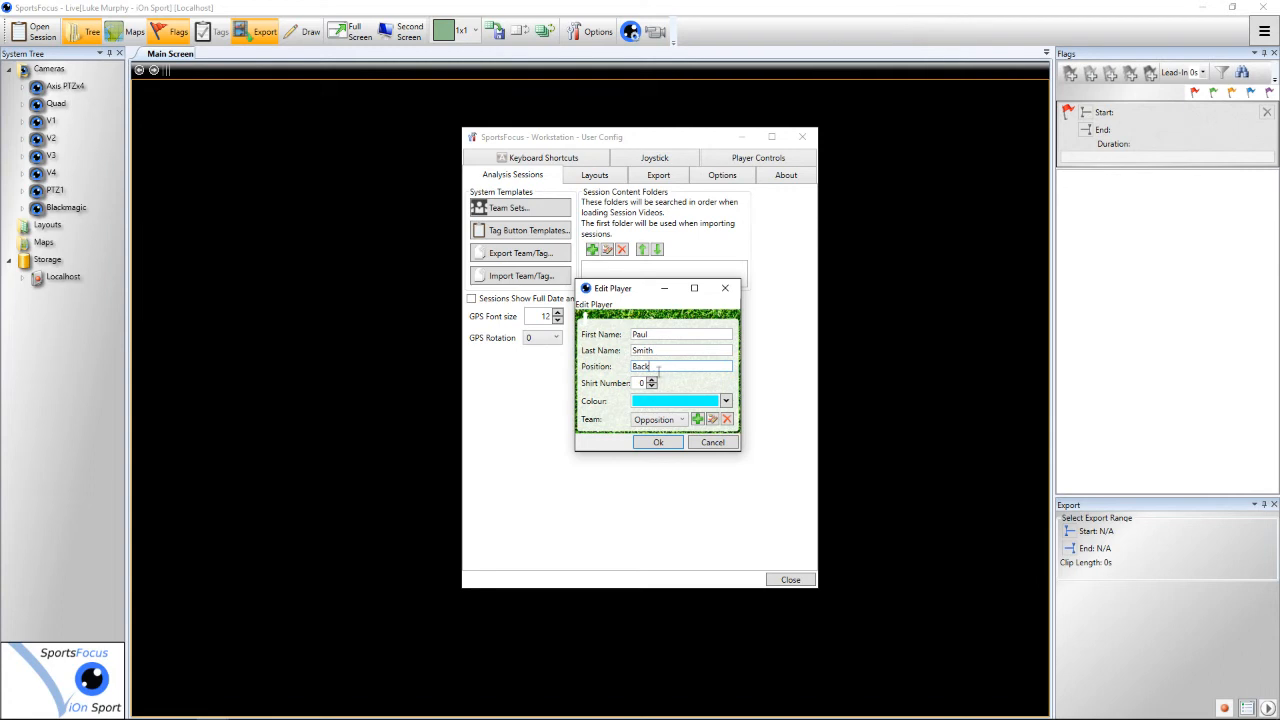
click(658, 442)
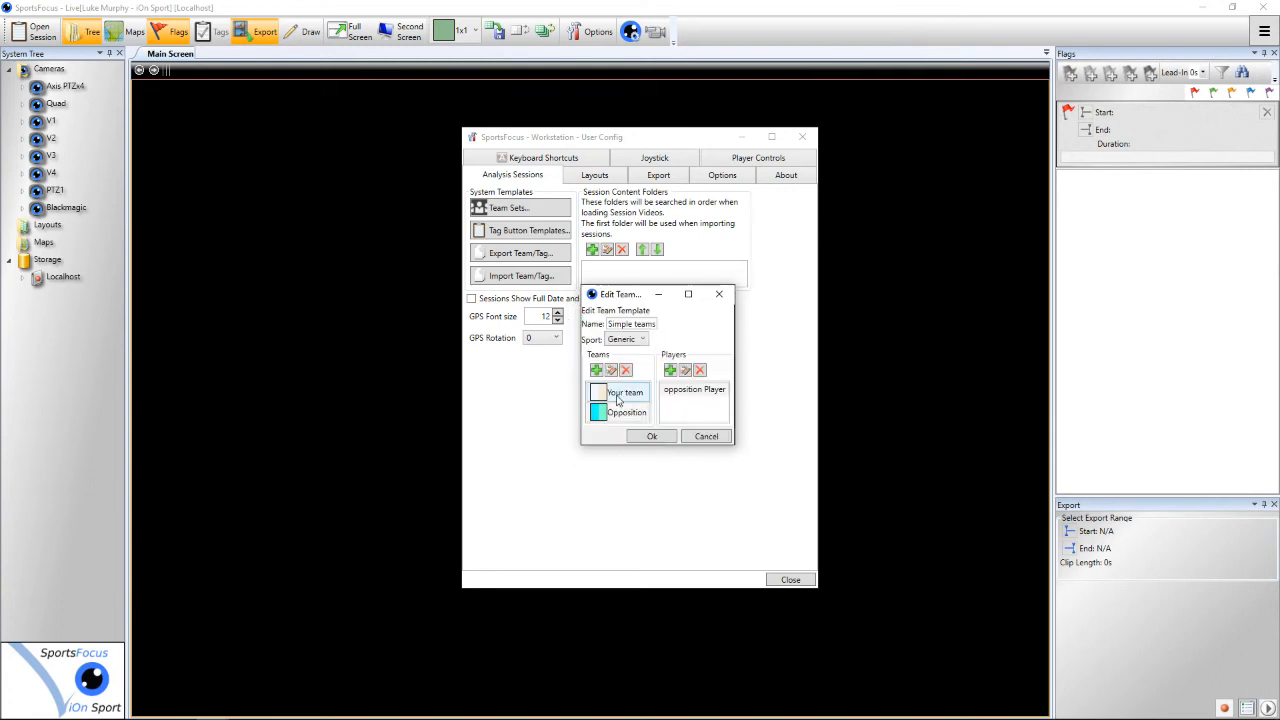
- Add another player to the Opposition team, entering a first and last name and the colour cyan
click(626, 412)
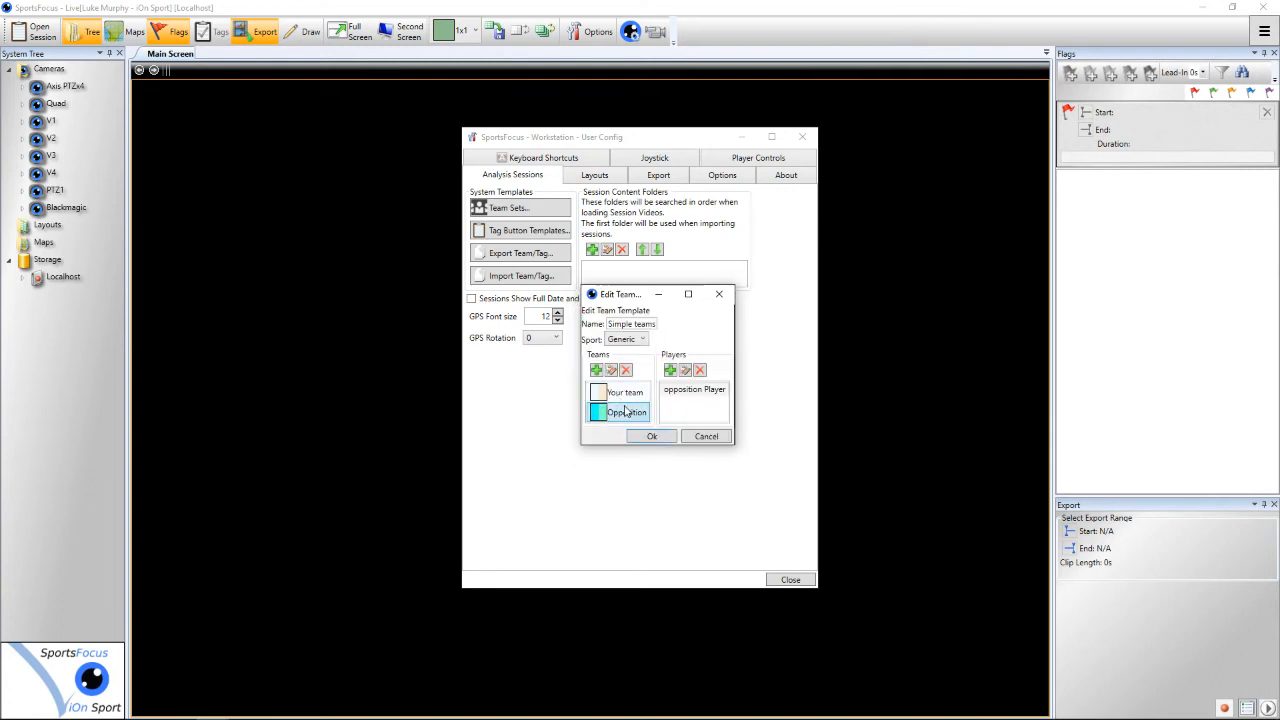
click(670, 371)
text(Paul)
key(Tab)
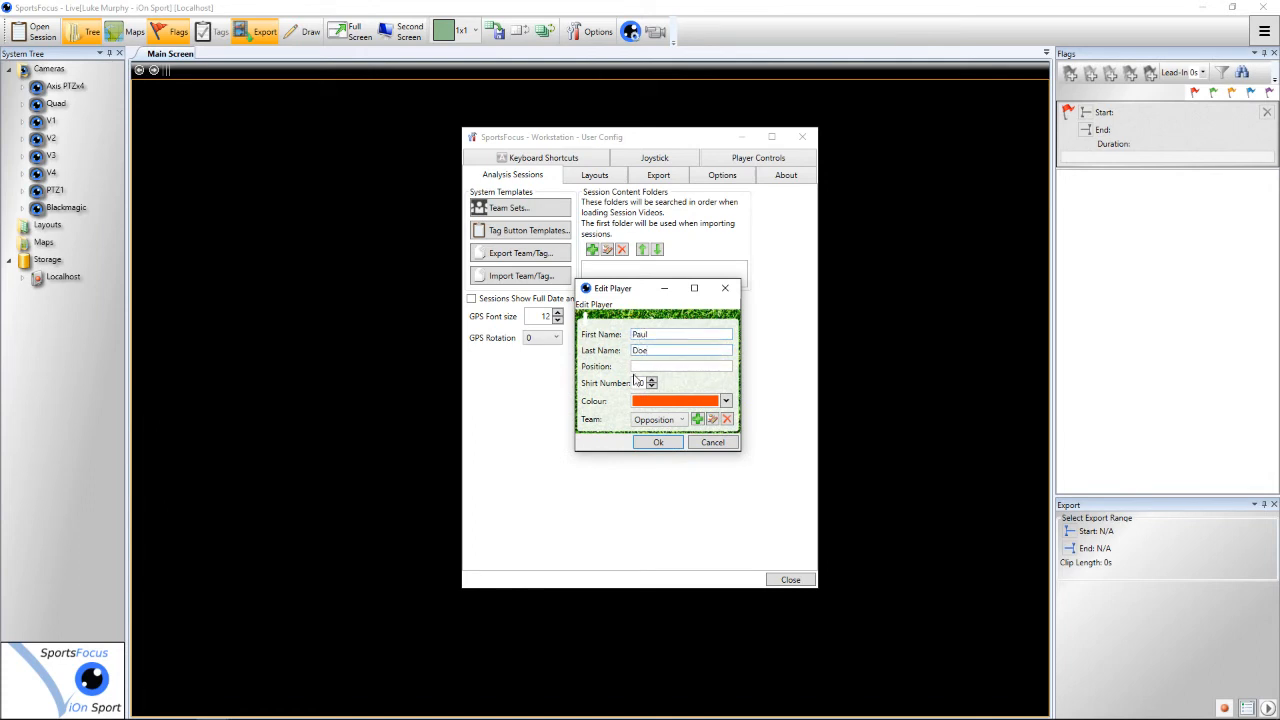
click(726, 400)
click(673, 454)
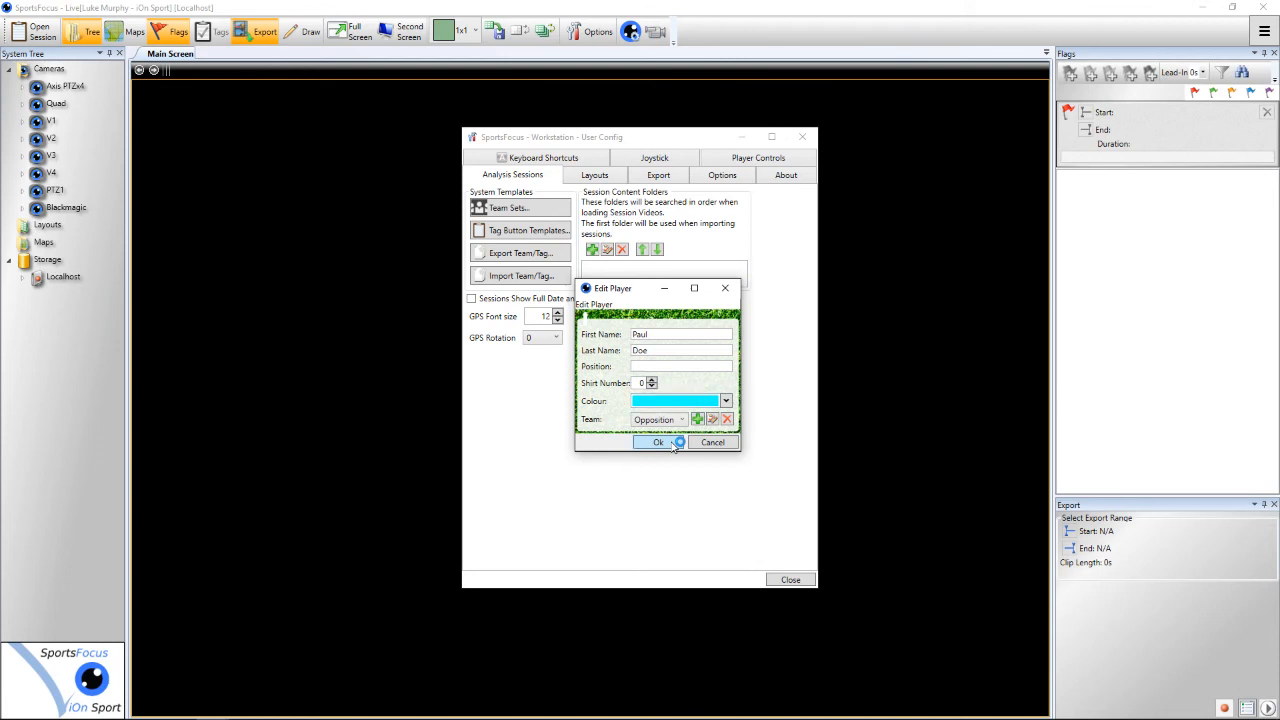
click(657, 439)
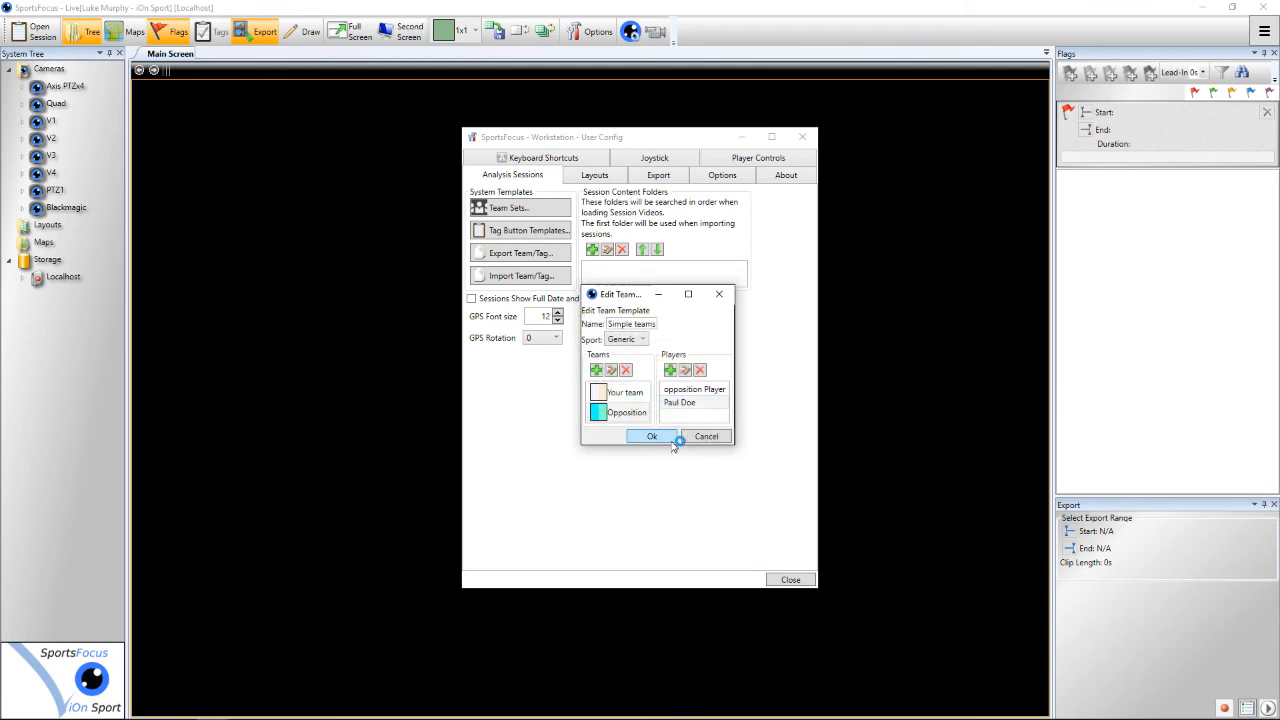
- Review the updated player lists of Your team and Opposition, and save the Simple teams template
click(619, 395)
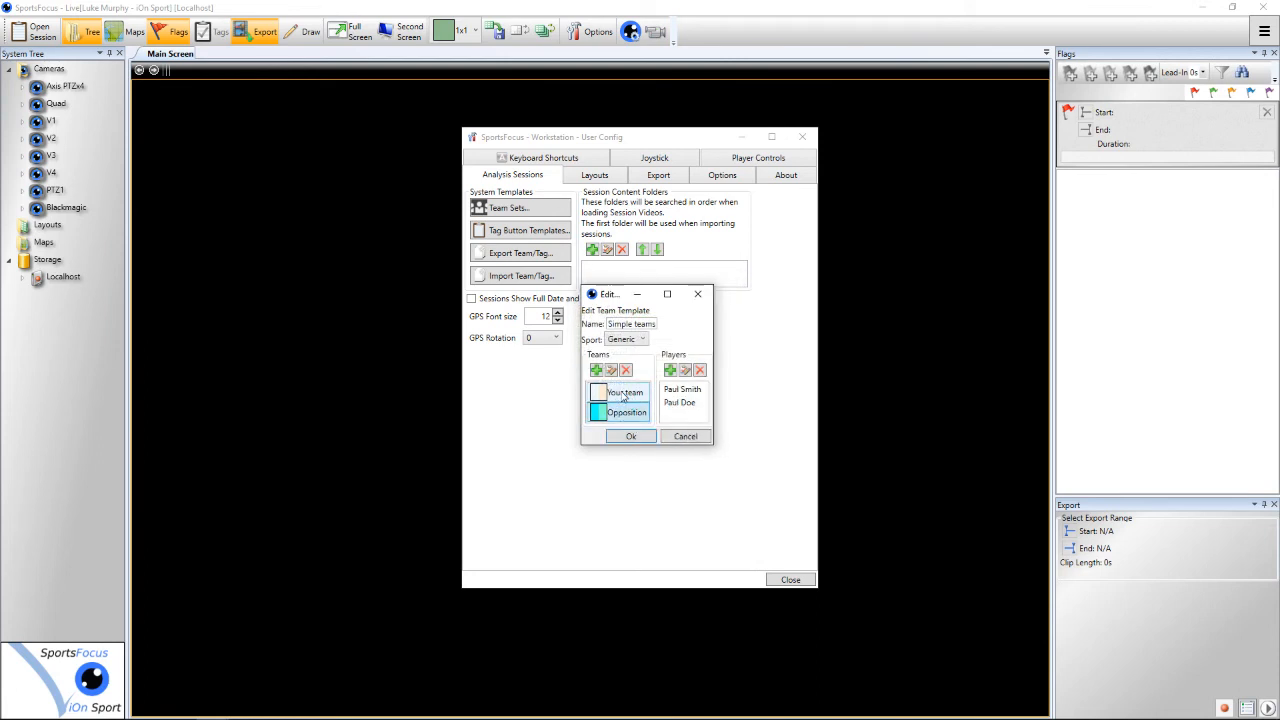
click(620, 396)
click(677, 391)
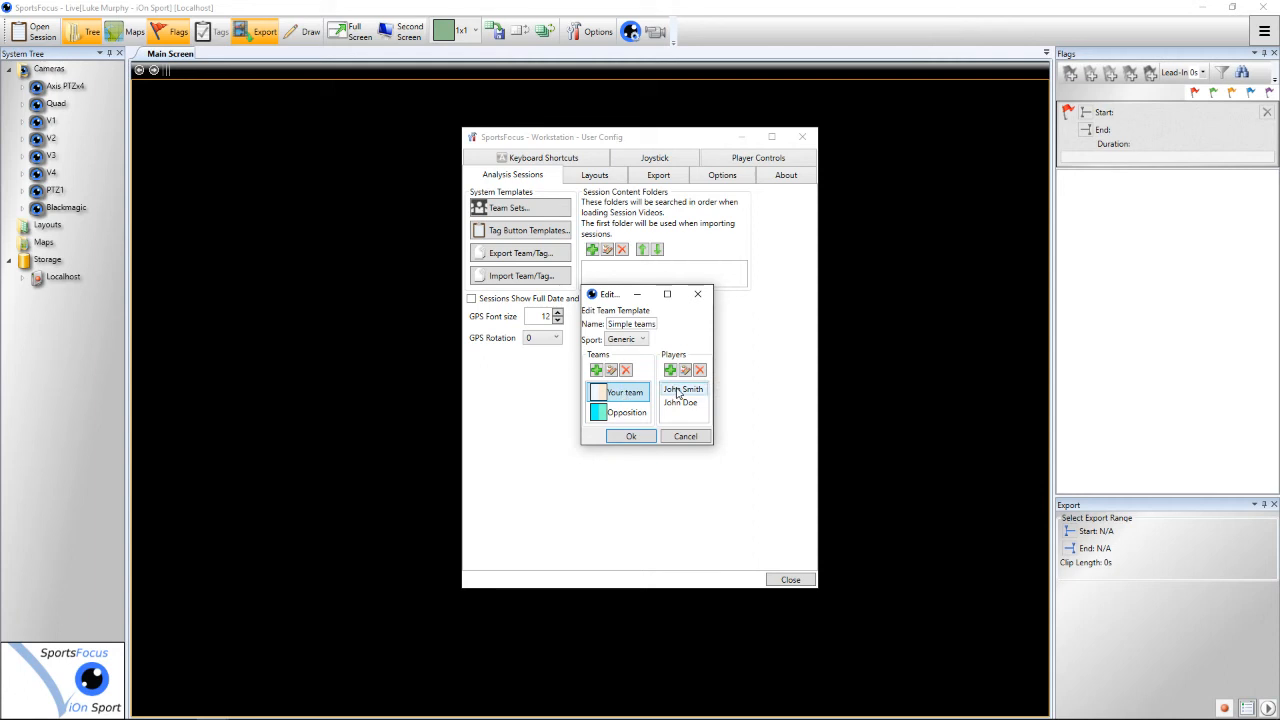
click(612, 413)
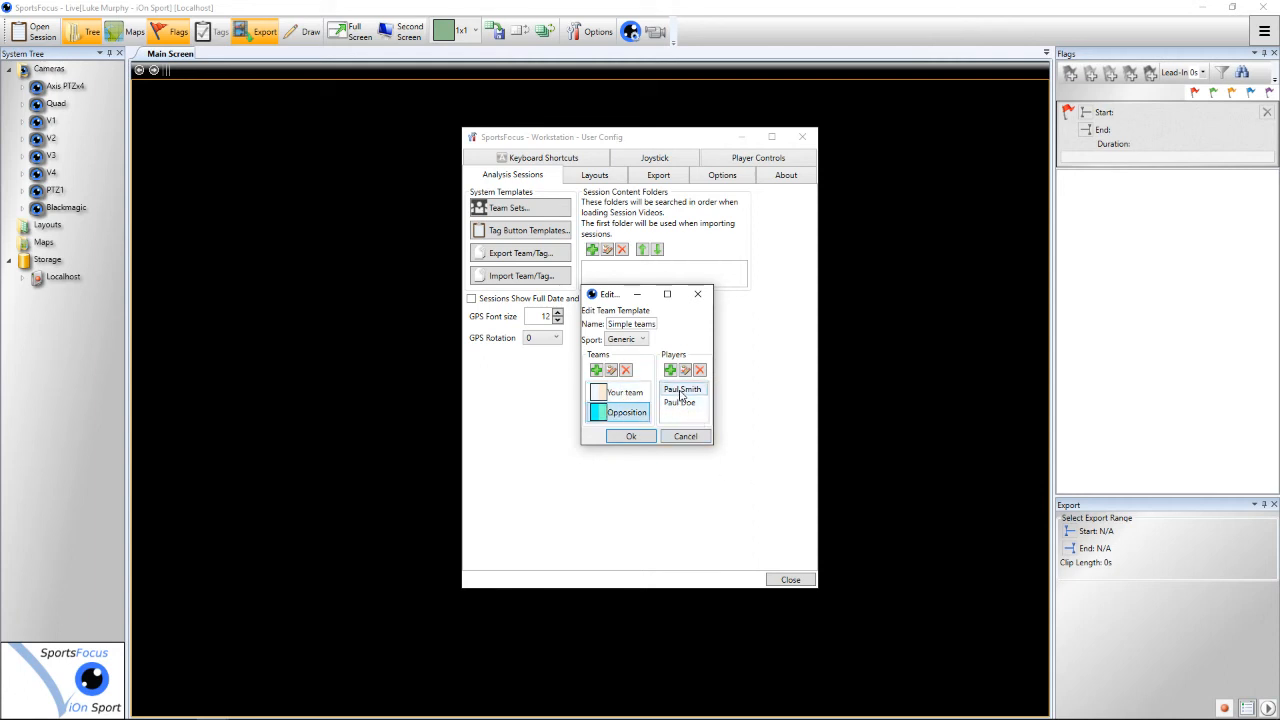
click(643, 440)
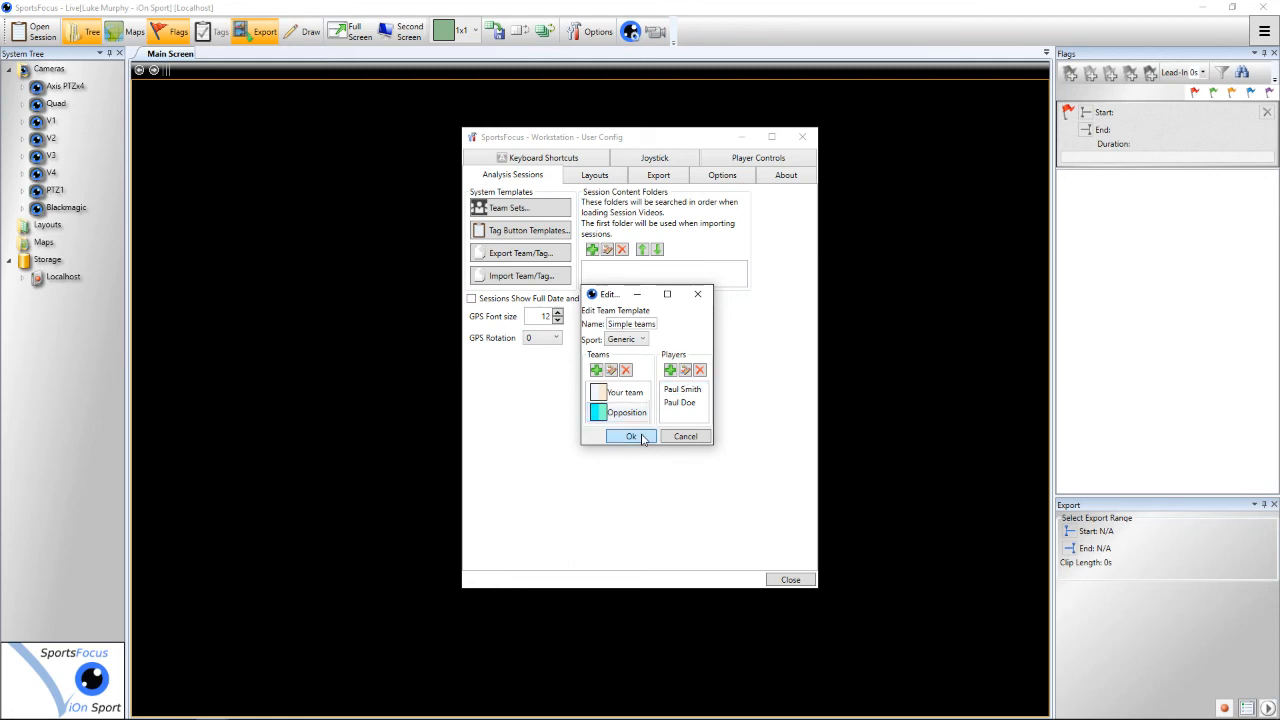